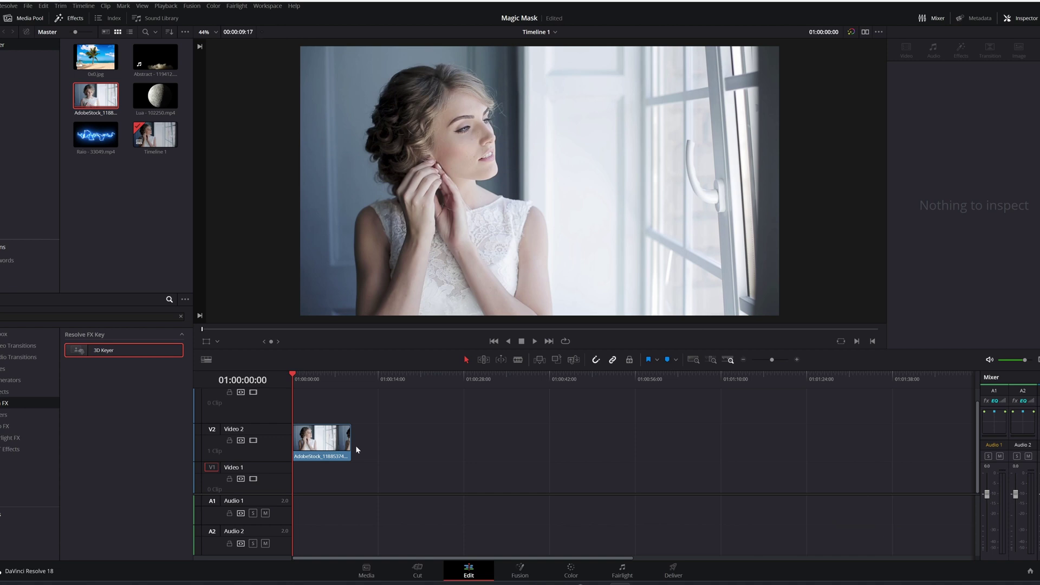
Step: Scrub the bride clip on Video 2 to preview it further along
mouse_move(293, 376)
left_mouse_down()
mouse_move(320, 378)
mouse_move(293, 377)
left_mouse_up()
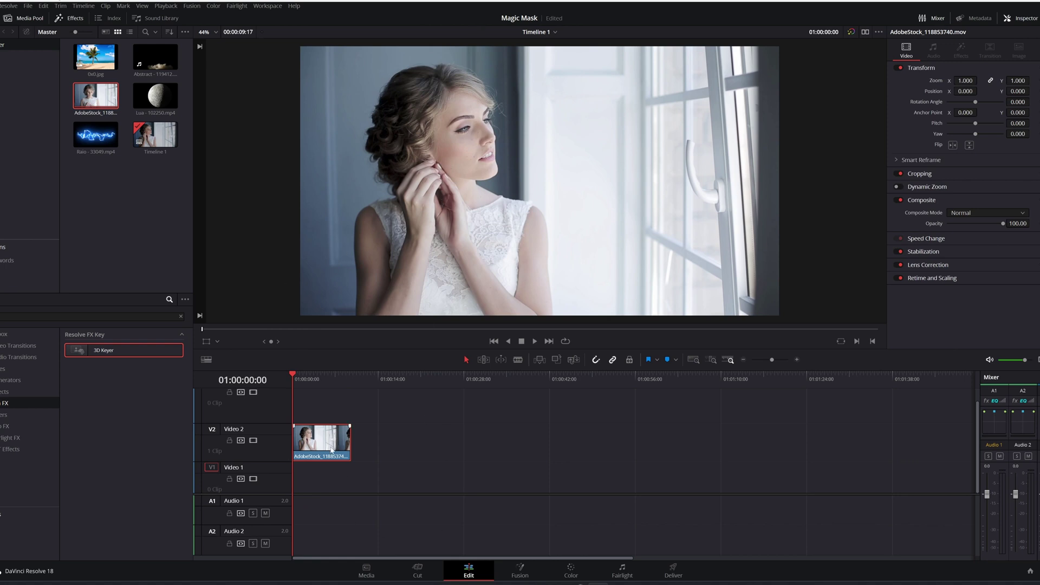
Step: Move the bride clip into the Color page with Magic Mask's stroke tool ready
left_click(571, 572)
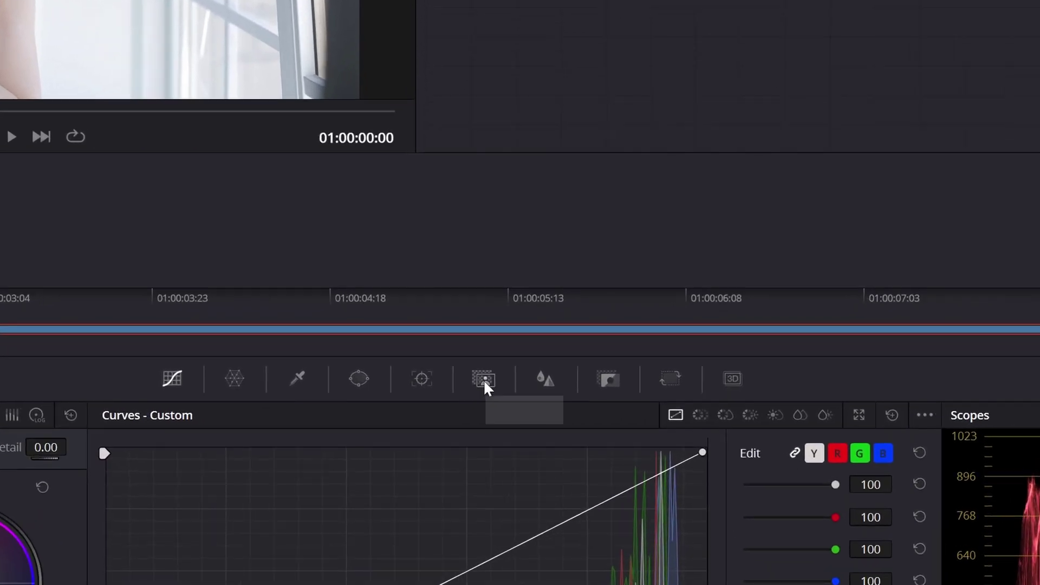
left_click(484, 380)
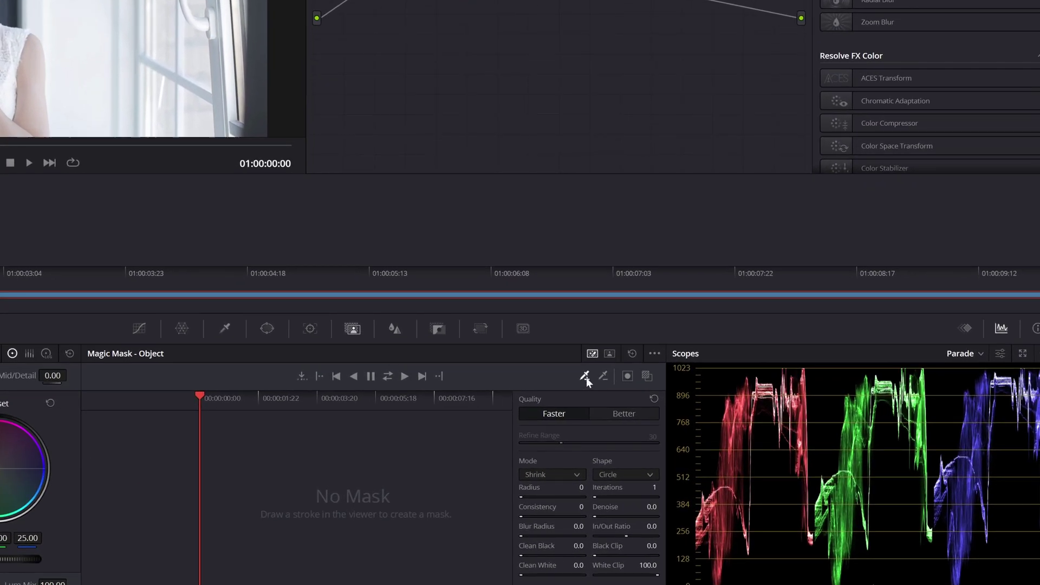
left_click(584, 376)
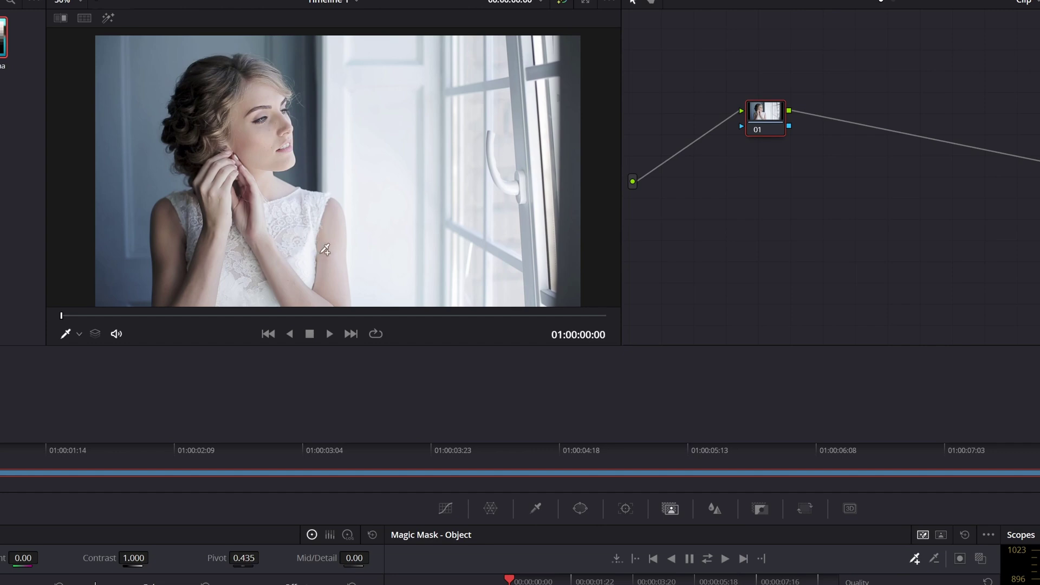
Step: Set the viewer overlay dropdown to Qualifier
left_click(79, 334)
left_click(81, 350)
left_click(78, 333)
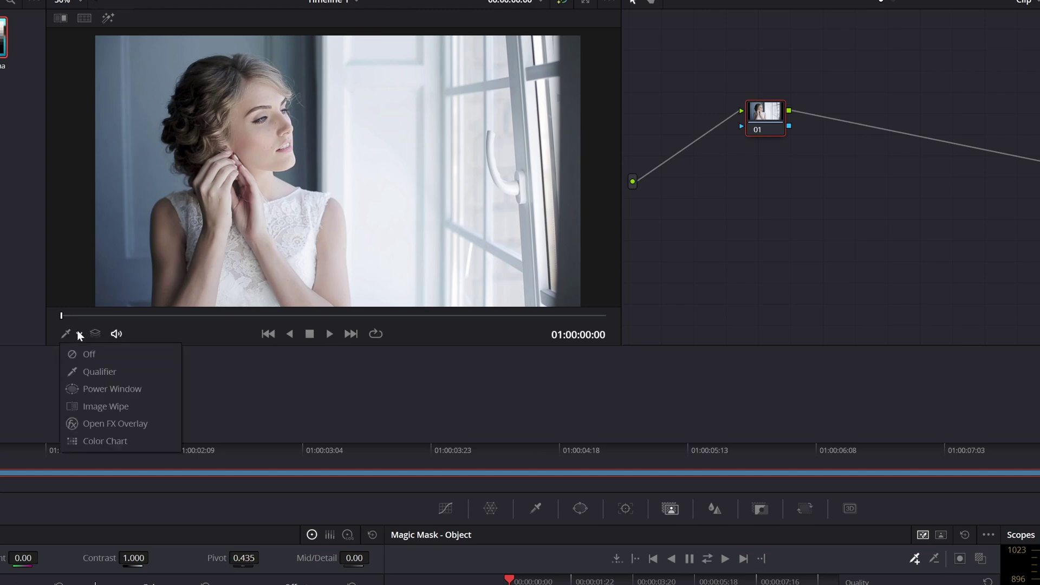
left_click(99, 371)
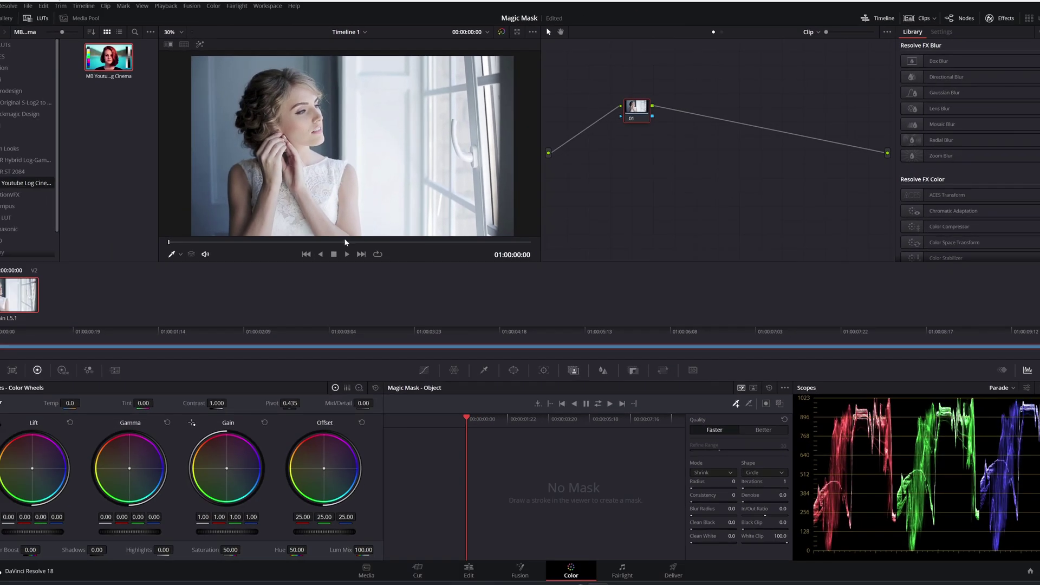
Step: Paint Stroke 1 across the bride, turn on the red Mask Overlay, and set Quality to Better
mouse_move(353, 232)
left_mouse_down()
mouse_move(349, 173)
mouse_move(299, 145)
mouse_move(319, 133)
mouse_move(315, 97)
mouse_move(279, 73)
mouse_move(244, 125)
mouse_move(271, 102)
mouse_move(303, 104)
mouse_move(296, 130)
mouse_move(262, 147)
mouse_move(267, 174)
mouse_move(244, 180)
mouse_move(239, 233)
mouse_move(250, 232)
mouse_move(285, 167)
mouse_move(328, 234)
mouse_move(283, 230)
mouse_move(286, 189)
left_mouse_up()
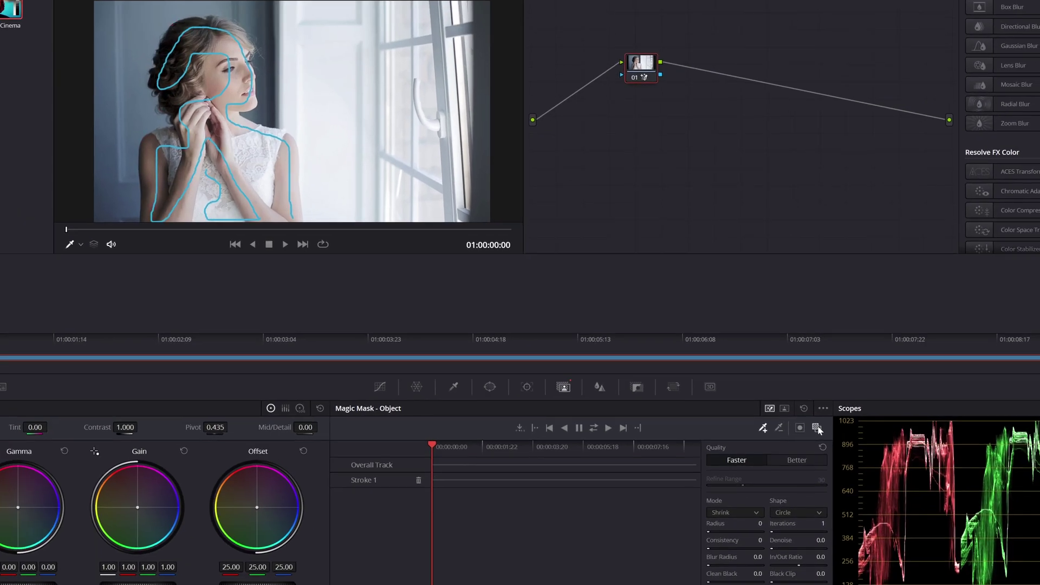
left_click(824, 435)
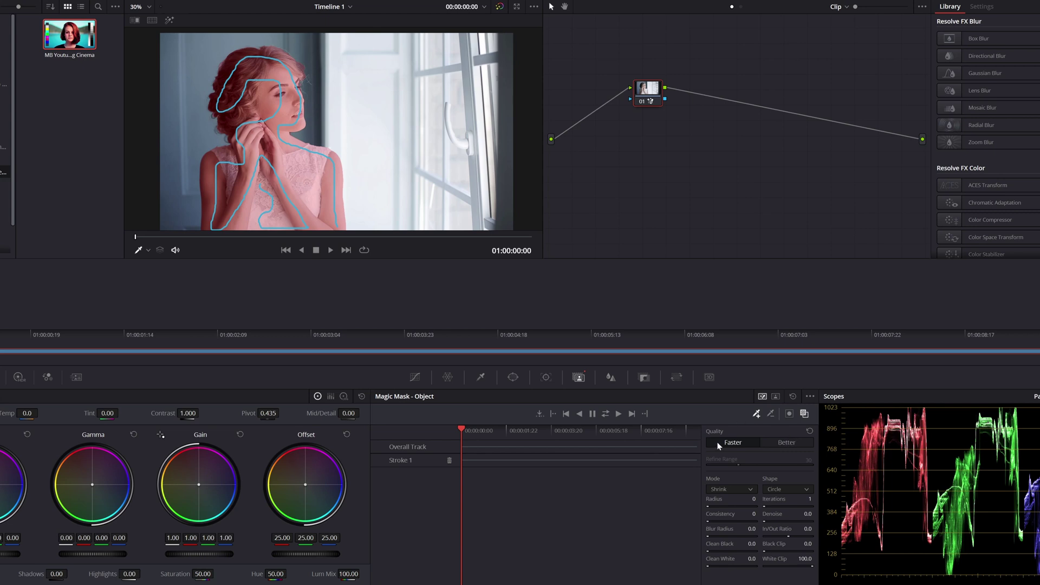
left_click(788, 443)
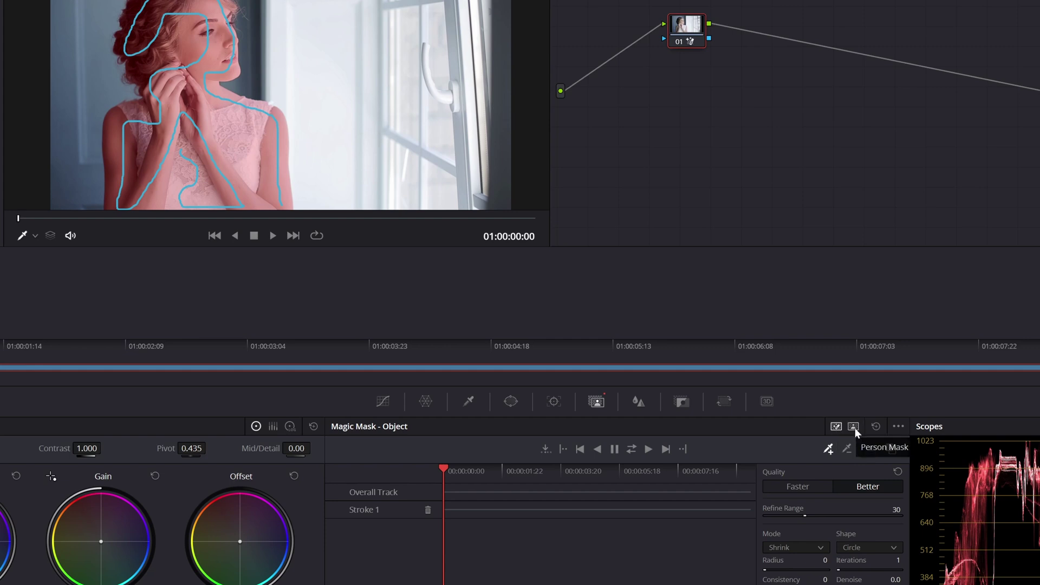
left_click(854, 427)
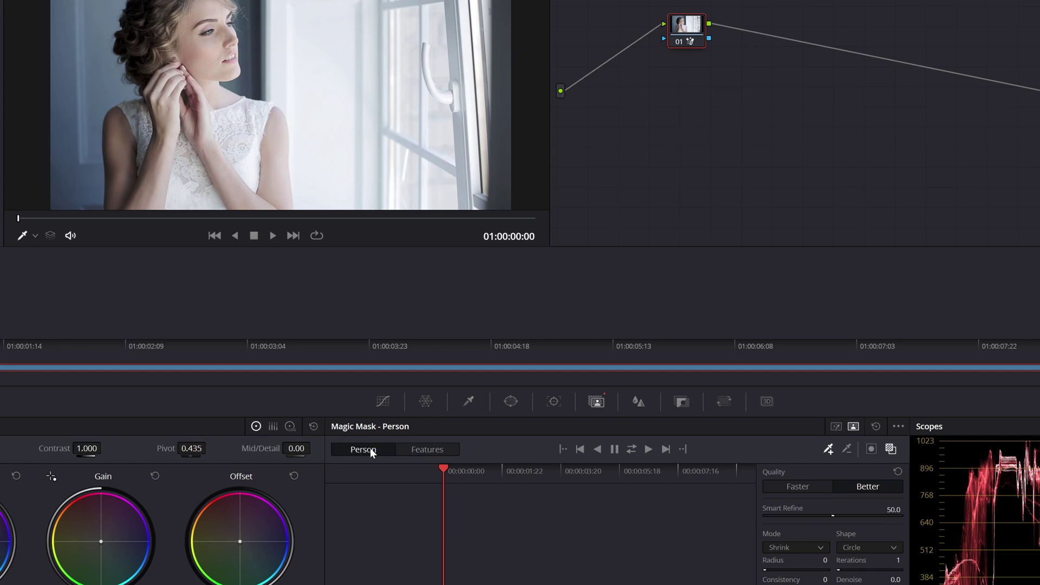
left_click(425, 453)
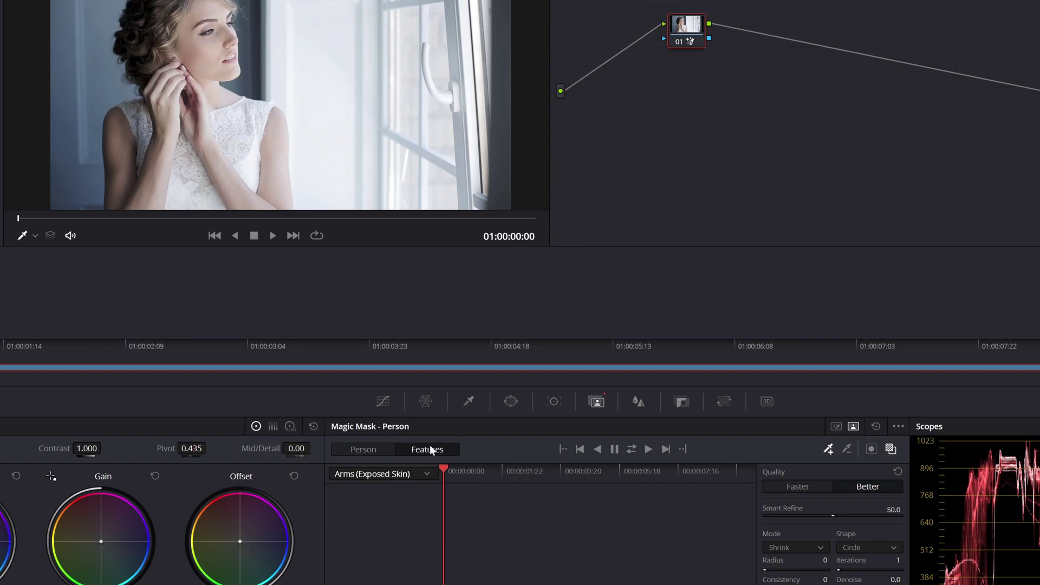
left_click(424, 476)
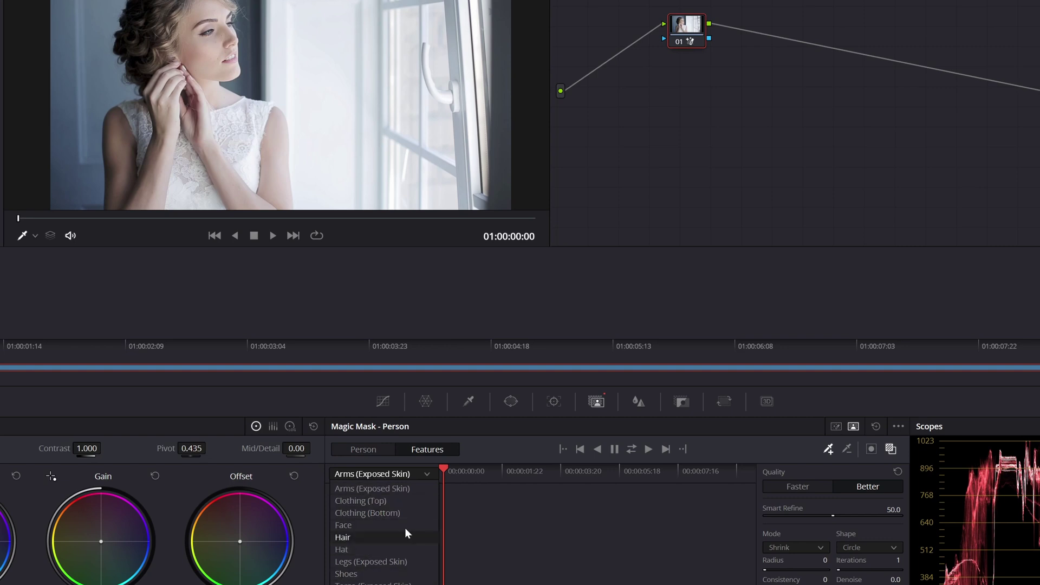
left_click(386, 488)
left_click(374, 450)
left_click(870, 484)
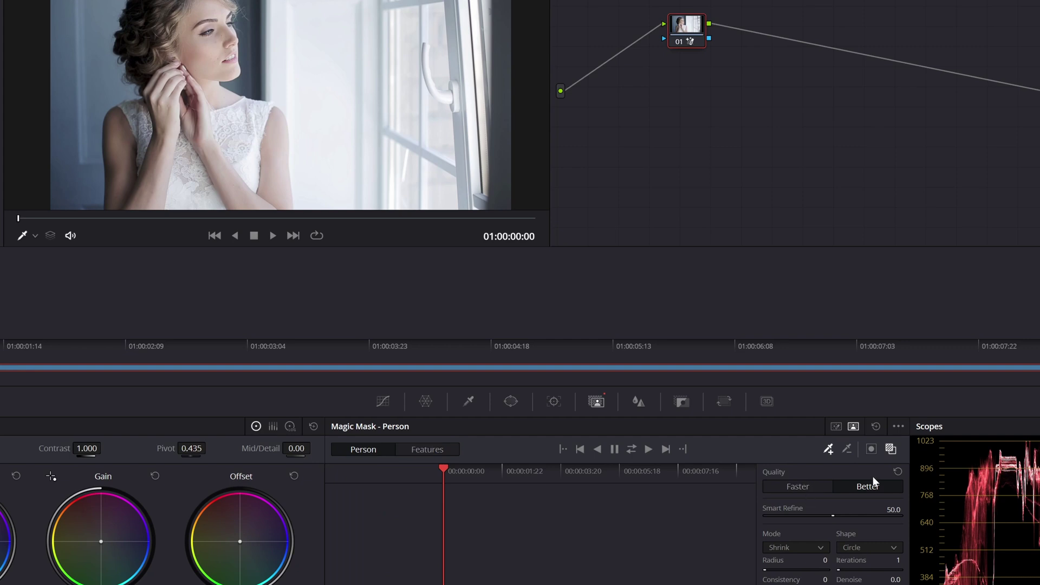
left_click(837, 427)
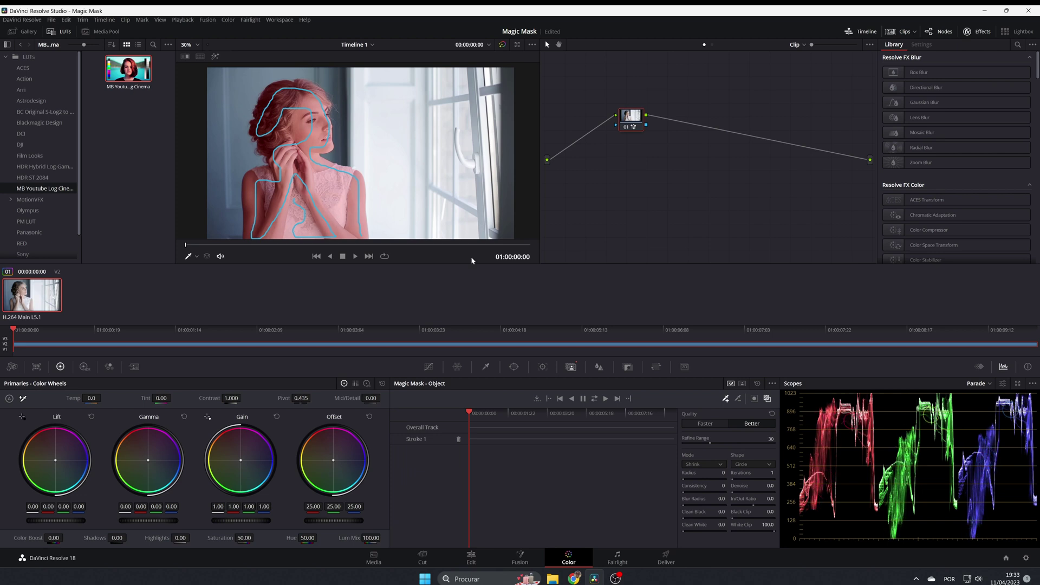
Step: Track the bride's Magic Mask forward through the clip and scrub back to verify it
mouse_move(470, 413)
left_mouse_down()
mouse_move(543, 416)
mouse_move(470, 422)
left_mouse_up()
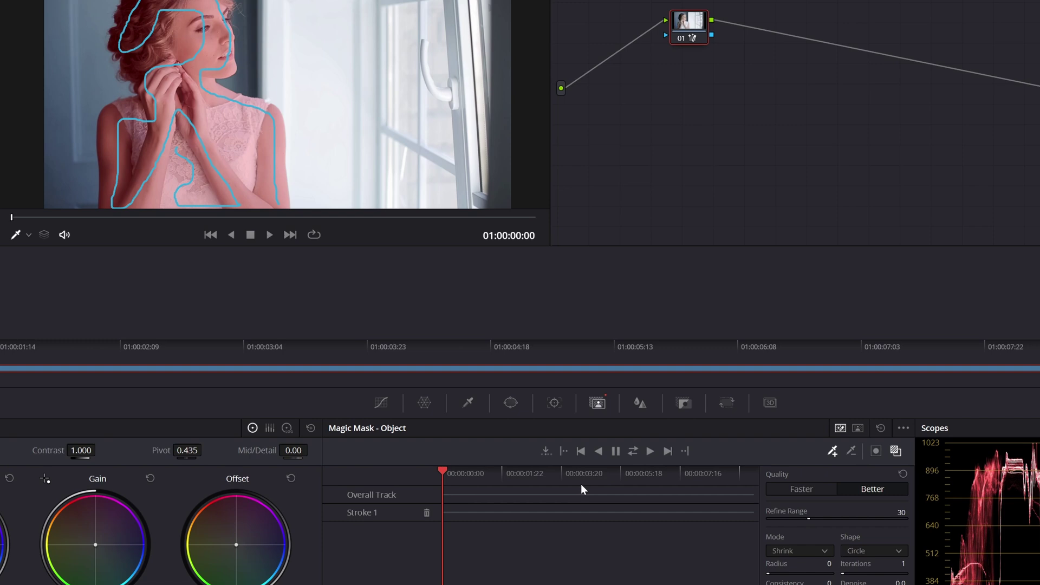
left_click(651, 451)
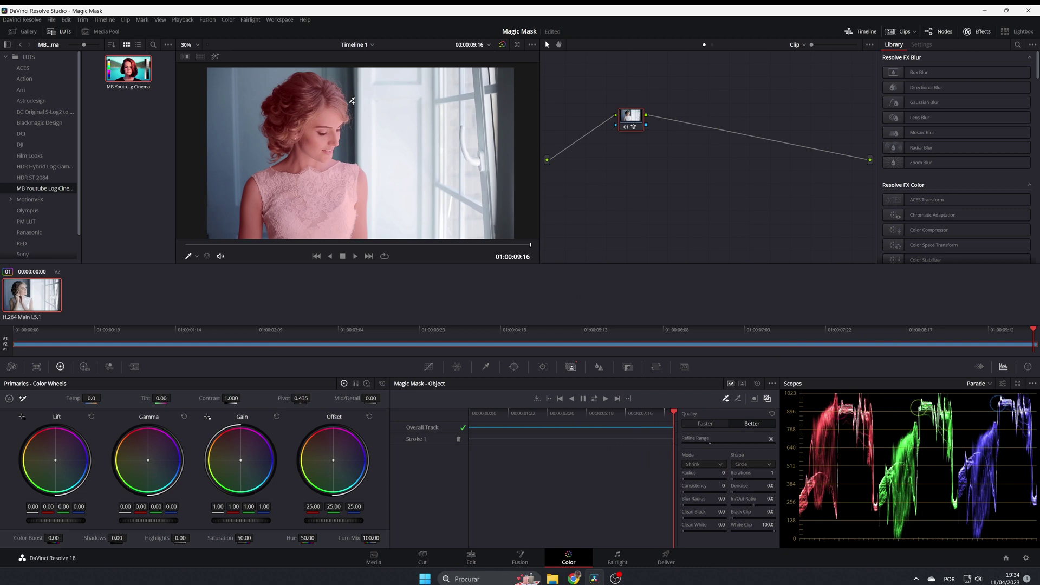
mouse_move(675, 414)
left_mouse_down()
mouse_move(506, 415)
mouse_move(576, 416)
mouse_move(552, 430)
mouse_move(481, 432)
mouse_move(588, 428)
mouse_move(471, 430)
mouse_move(622, 418)
mouse_move(469, 433)
left_mouse_up()
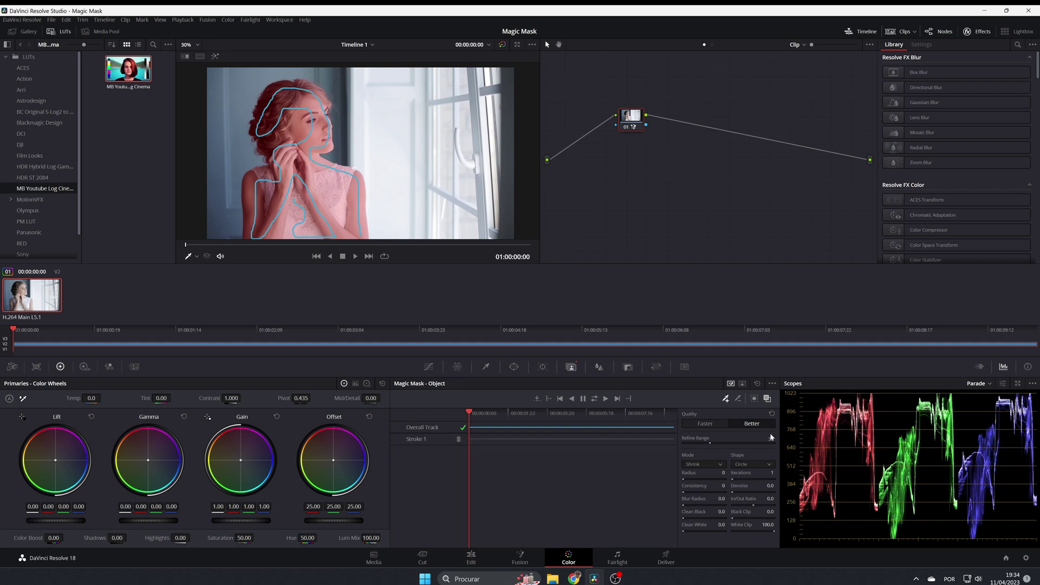
Step: Hide the mask overlay, reset tint, and raise the bride's contrast to 1.208
left_click(767, 399)
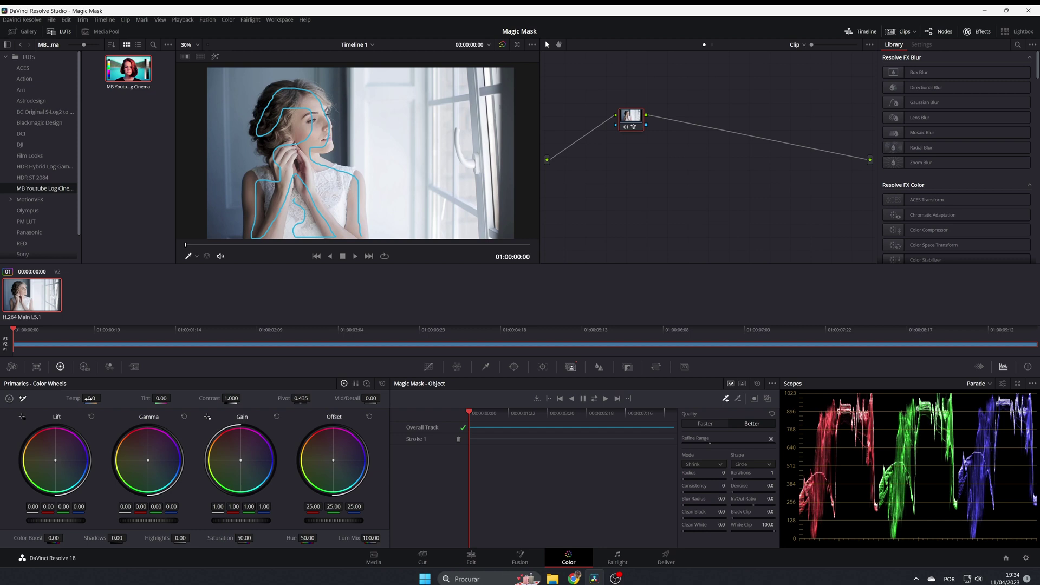
left_click_drag(92, 400, 173, 398)
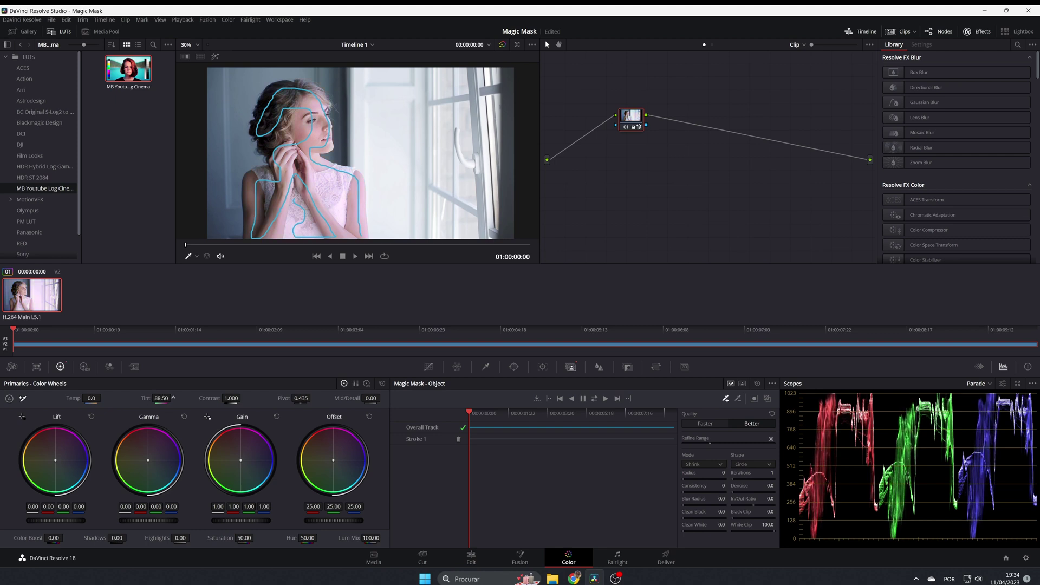
double_click(145, 398)
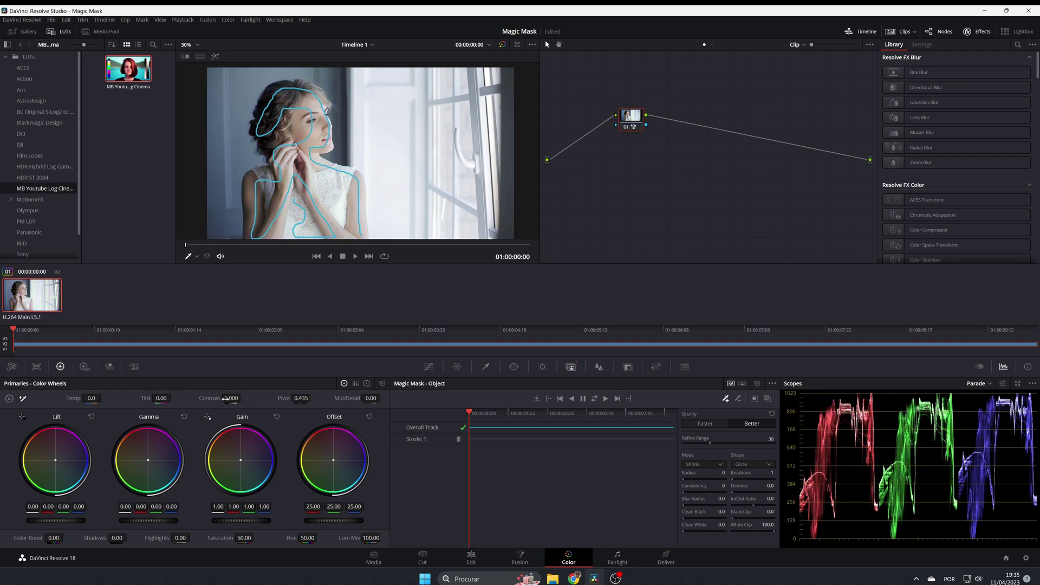
left_click_drag(228, 399, 231, 398)
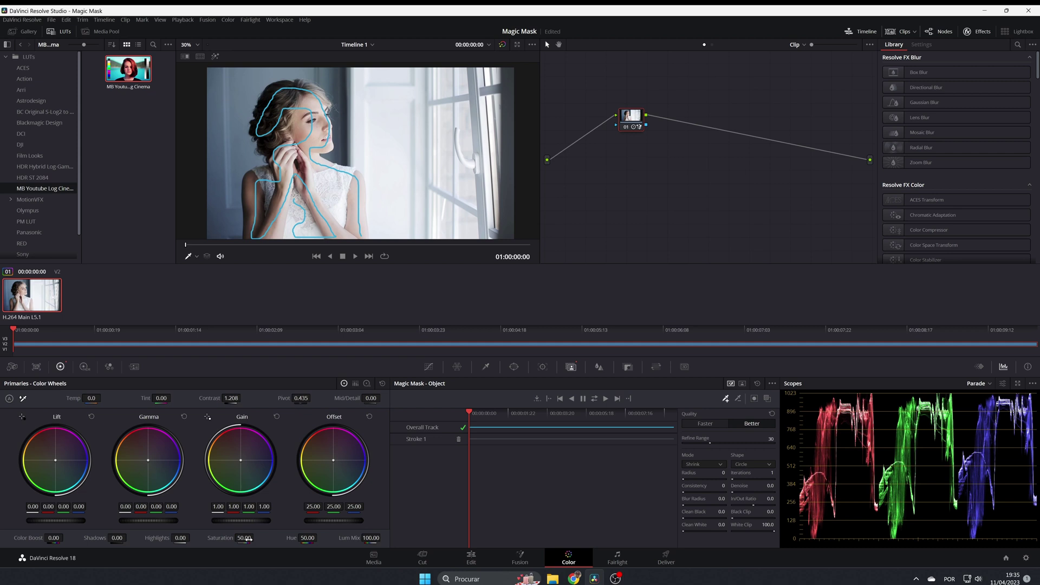
Step: Set saturation 74.80, gain 0.89, slightly lower gamma, and temperature -100
left_click_drag(247, 538, 256, 538)
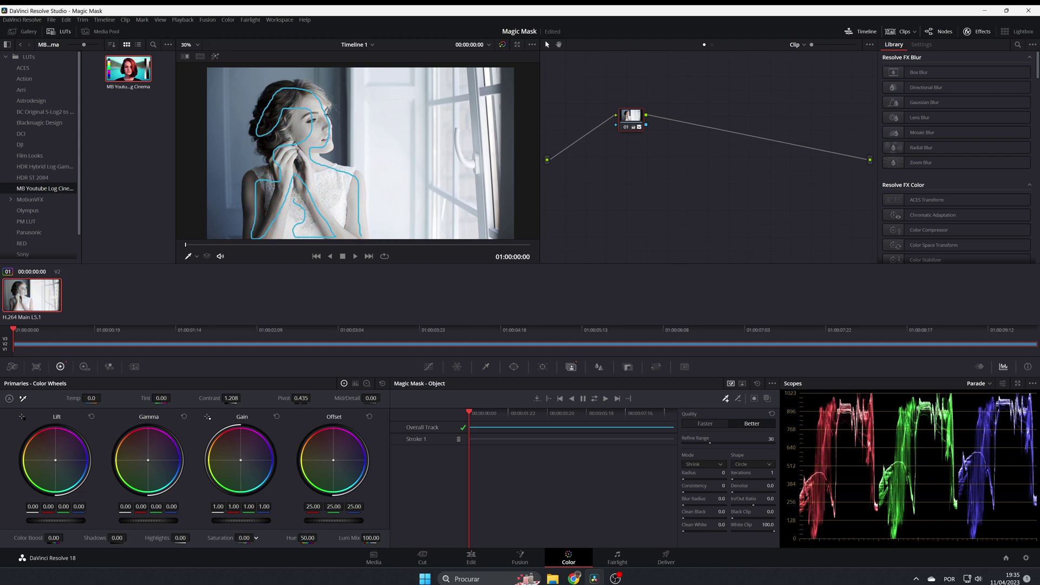
double_click(232, 539)
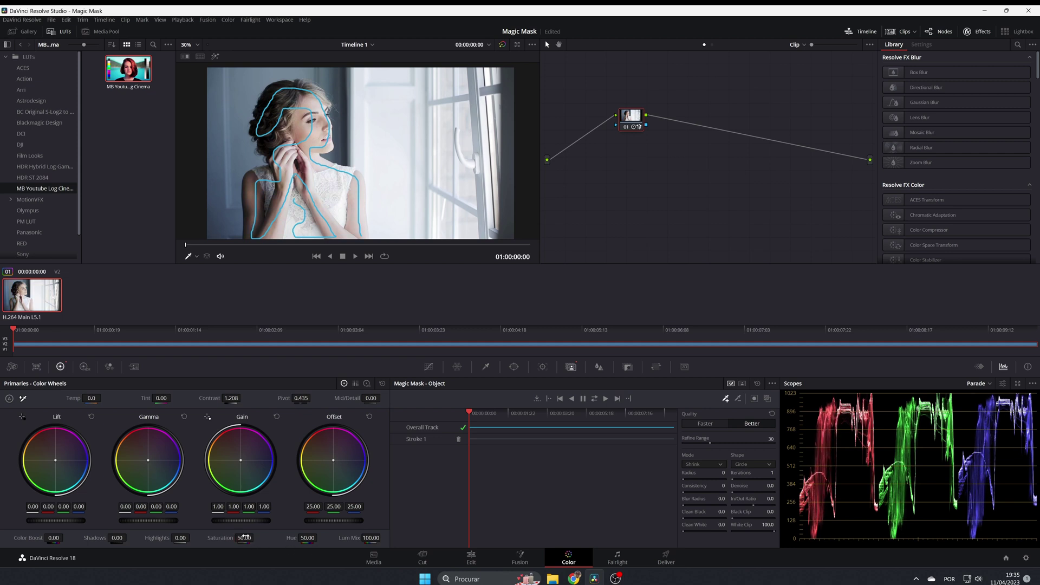
left_click_drag(256, 538, 256, 538)
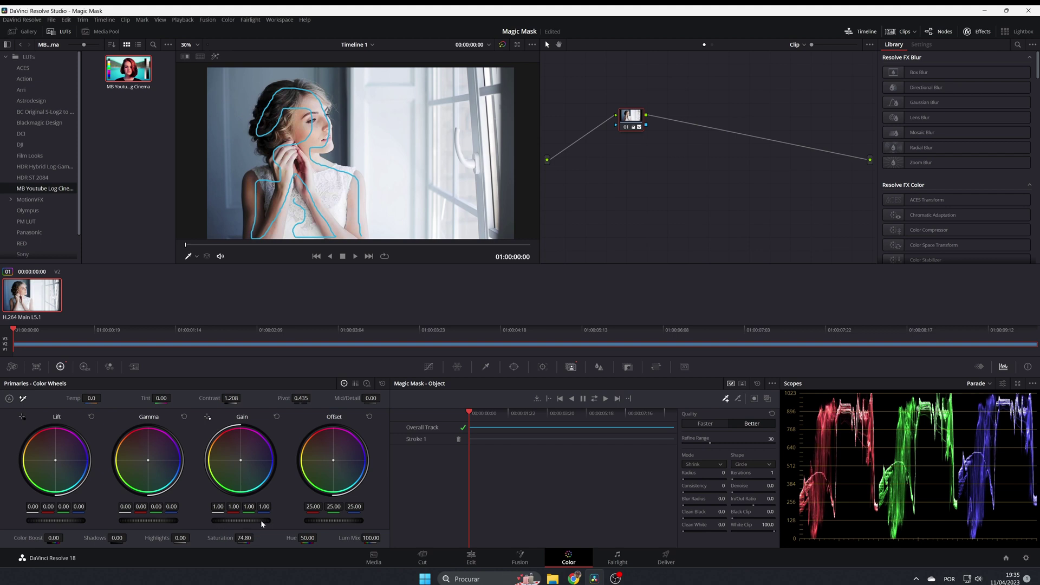
left_click_drag(241, 520, 230, 520)
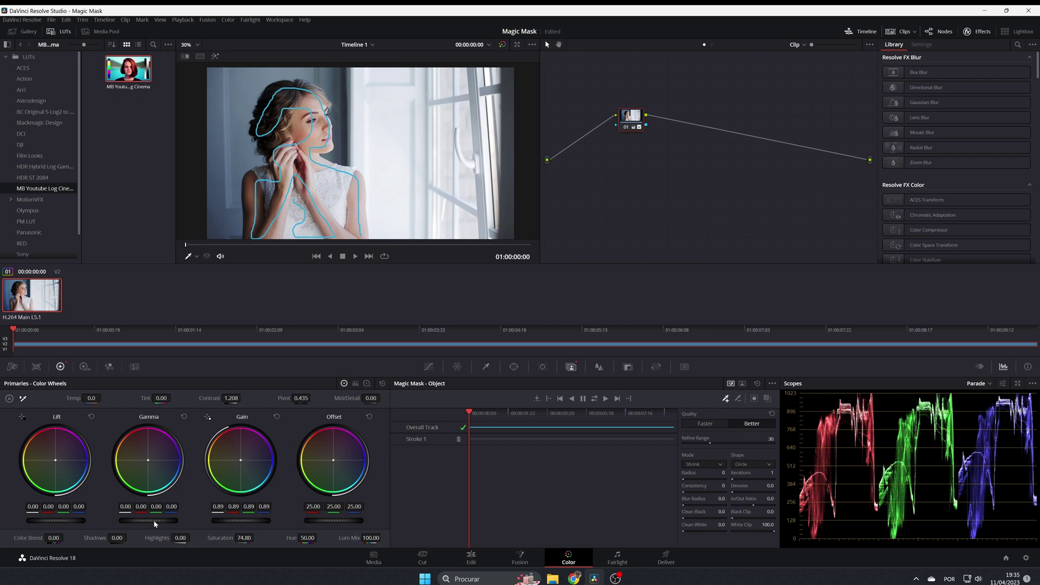
left_click_drag(153, 520, 153, 520)
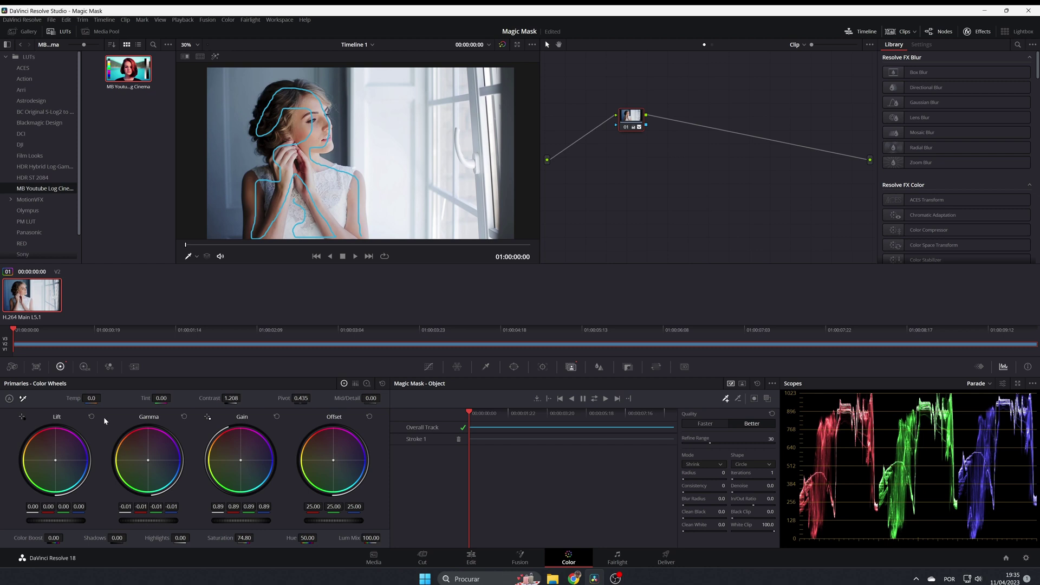
left_click_drag(92, 398, 76, 398)
left_click_drag(470, 421, 520, 415)
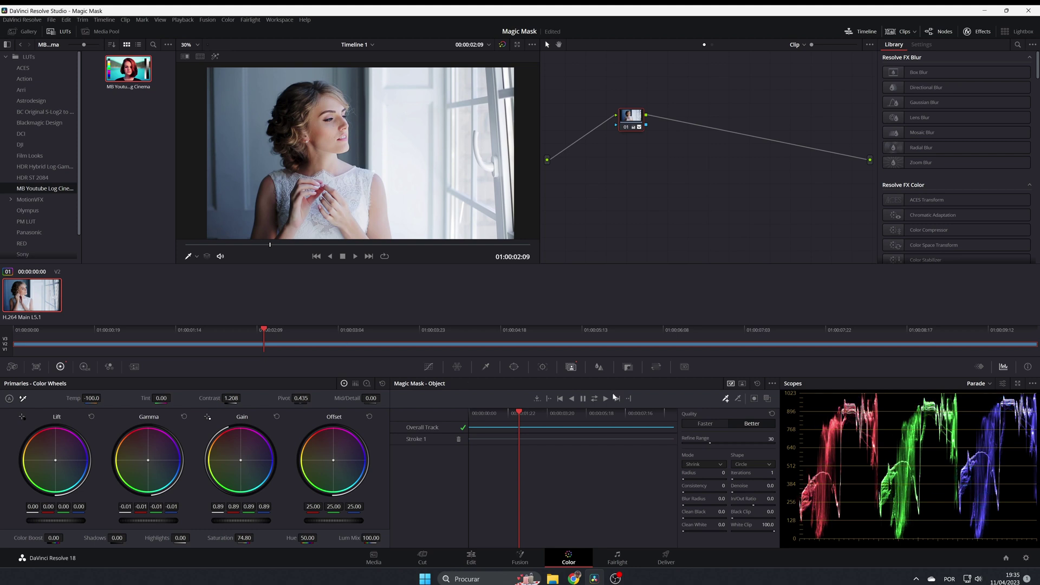
Step: Toggle mask invert and overlay, then reset the bride's temperature and tint to zero
left_click(757, 399)
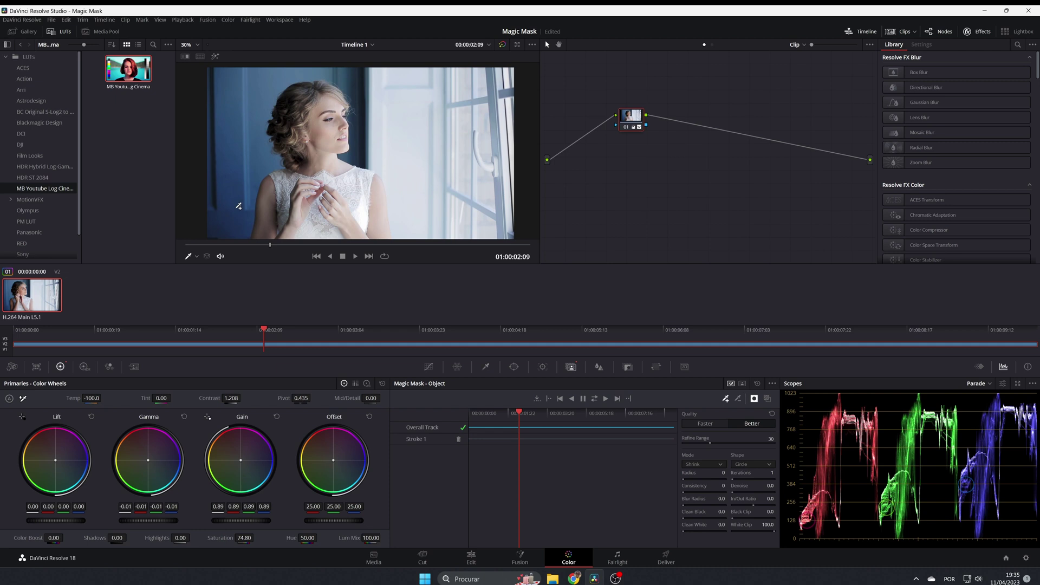
left_click(767, 398)
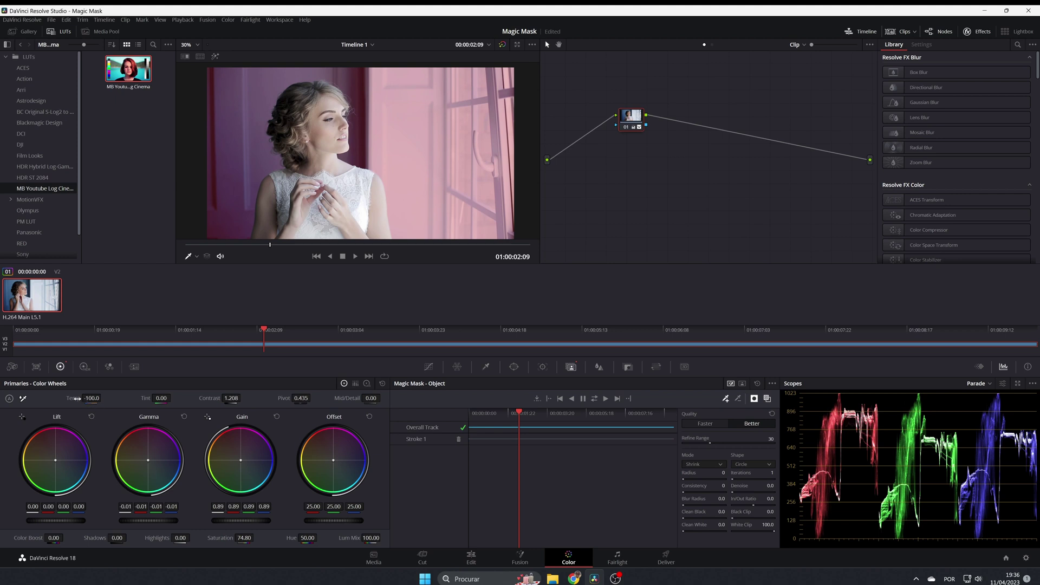
left_click(767, 399)
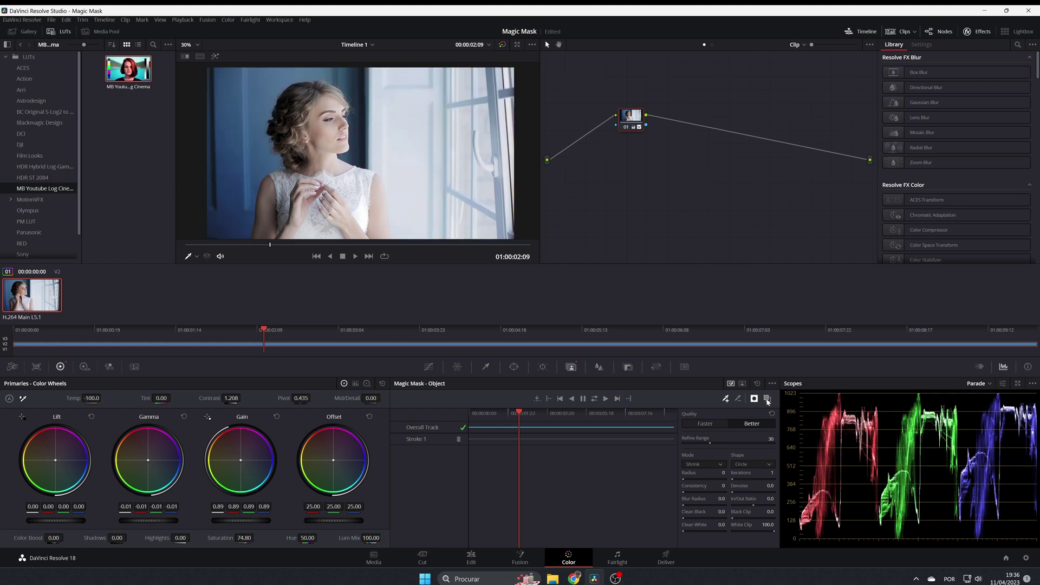
left_click_drag(92, 399, 162, 398)
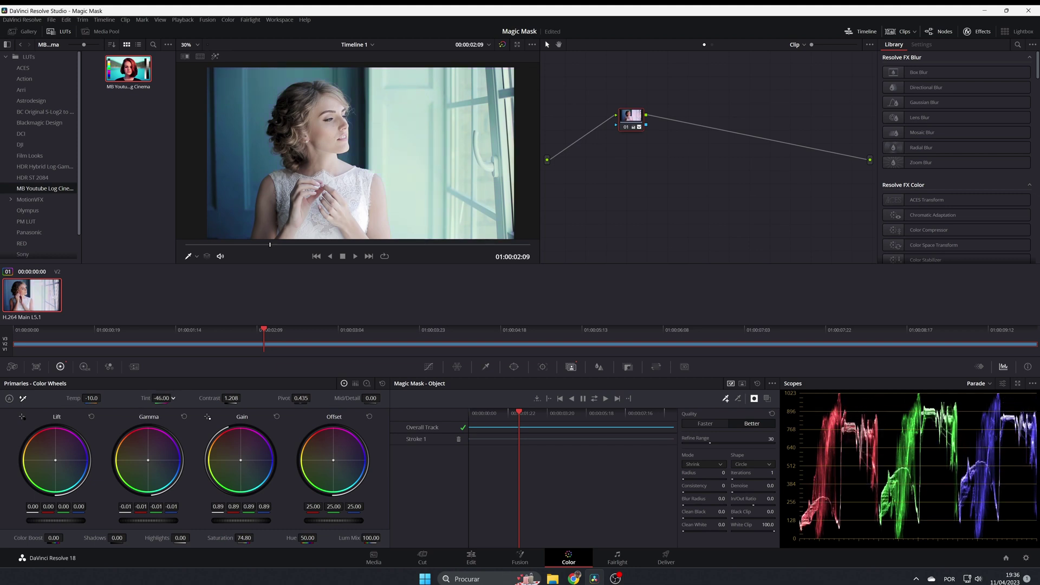
double_click(145, 398)
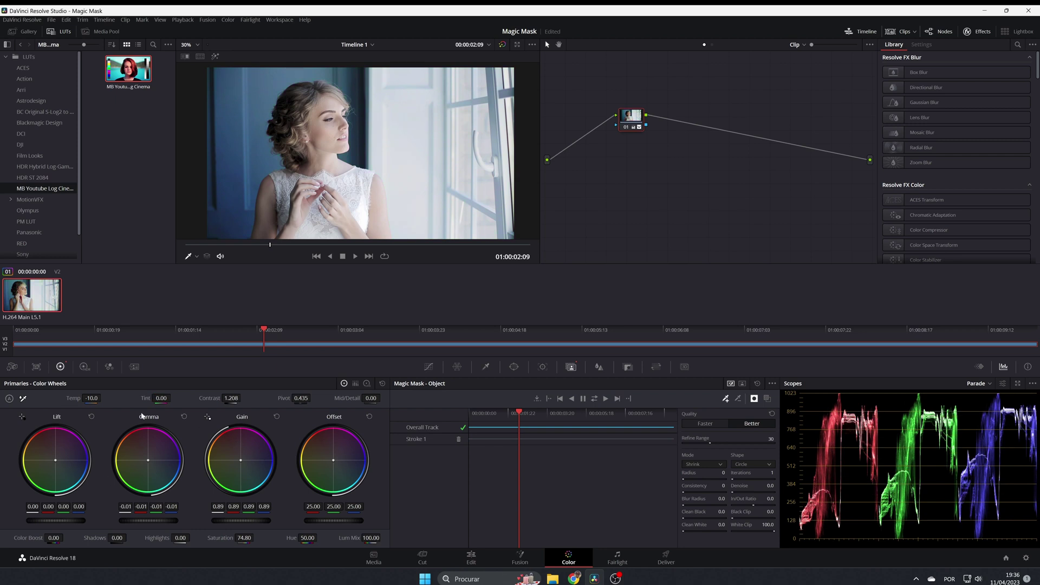
double_click(71, 399)
Step: Save the project, turn off the mask overlay, and cool the temperature to -80
key("ctrl+s")
left_click(755, 400)
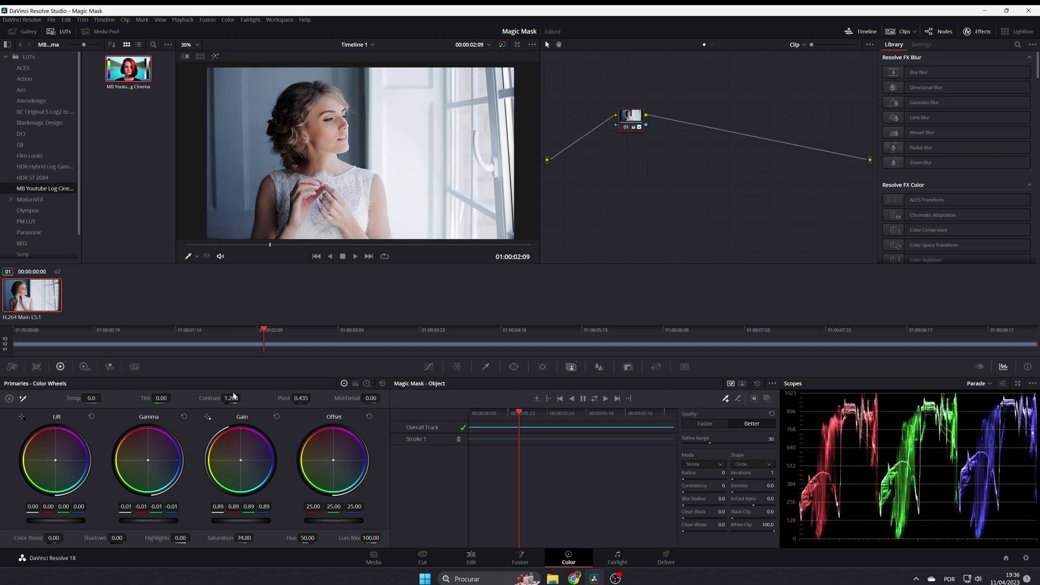
left_click_drag(91, 398, 103, 398)
Step: Add an Alpha Output to the node graph fed by the bride's mask, then return to the Edit page
right_click(775, 170)
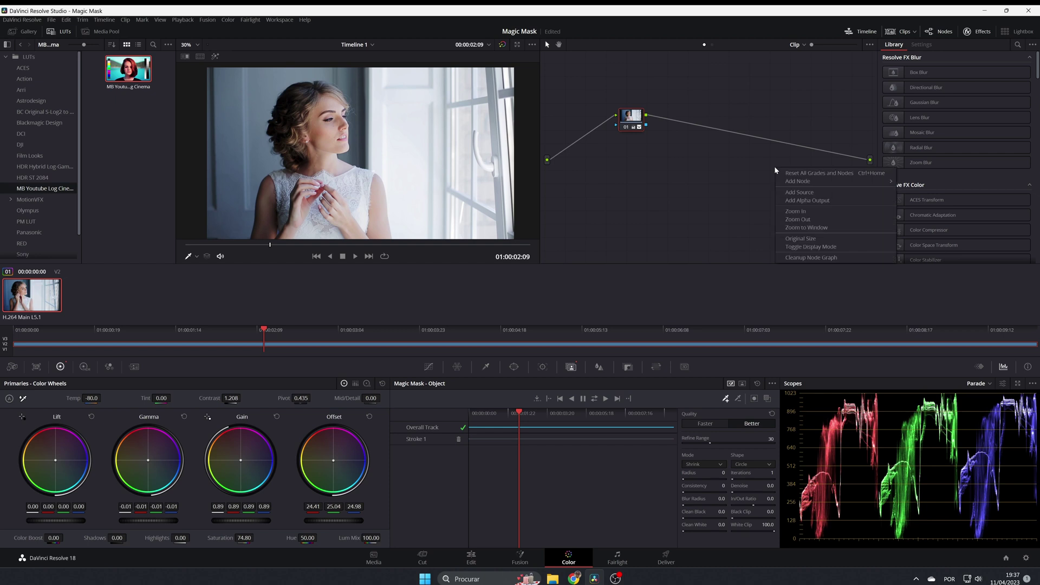
left_click(825, 201)
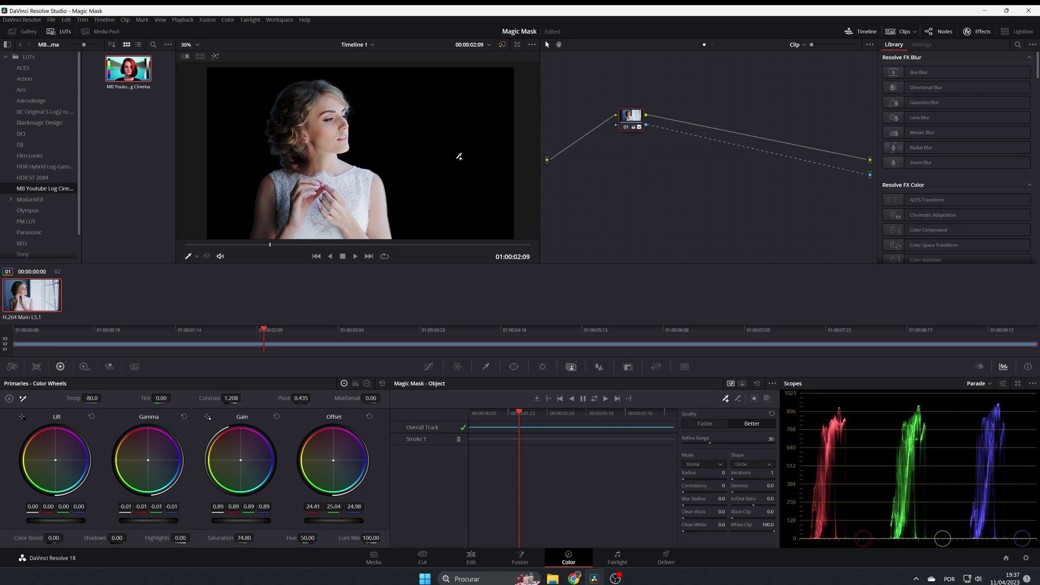
left_click(478, 559)
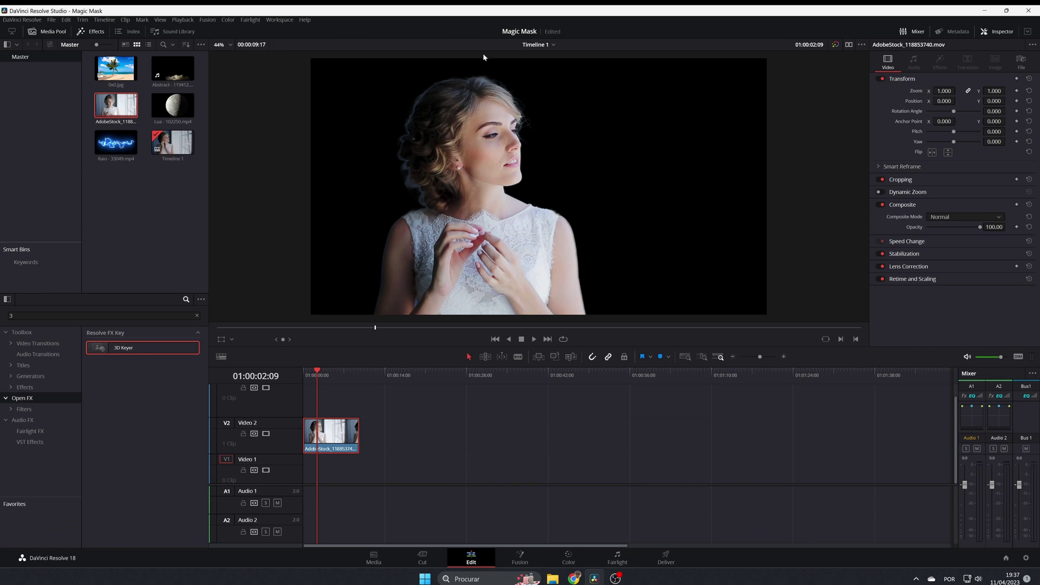
Step: Place the Lua moon clip on Video 1, trim it to the bride clip, and shift it left
left_click_drag(318, 375, 303, 406)
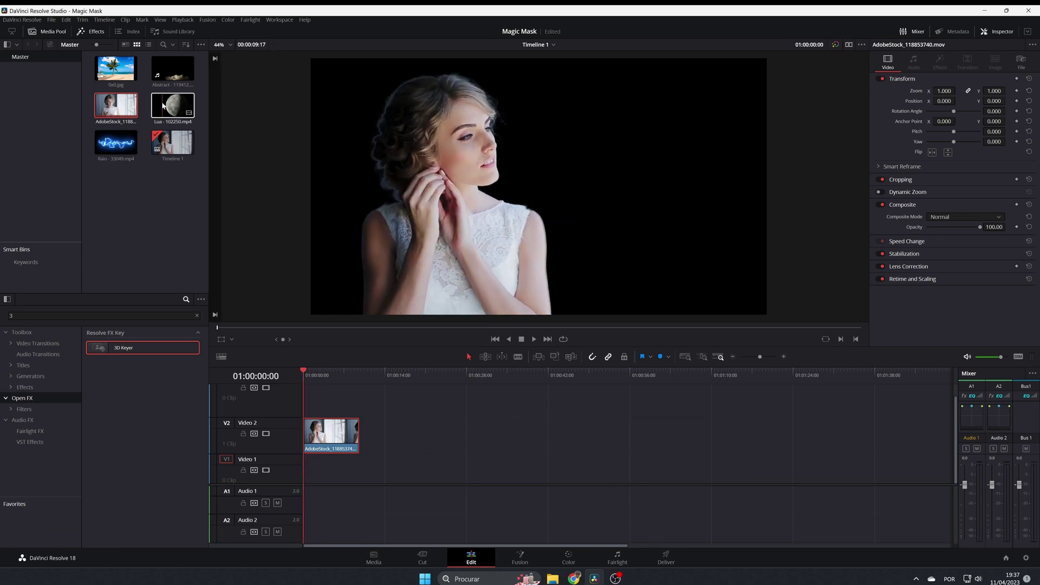
left_click_drag(174, 106, 313, 473)
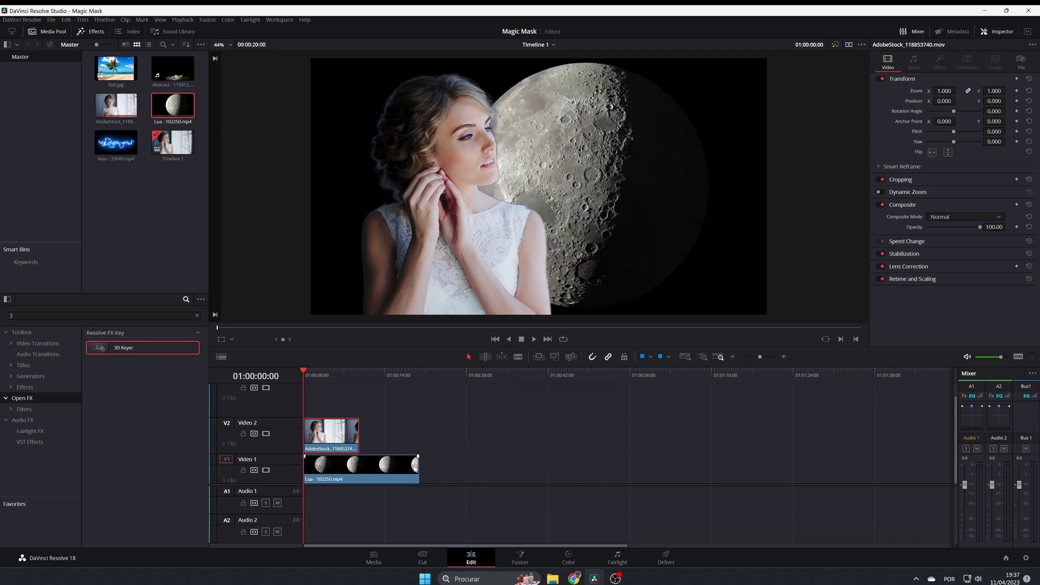
left_click_drag(418, 470, 361, 476)
left_click(315, 375)
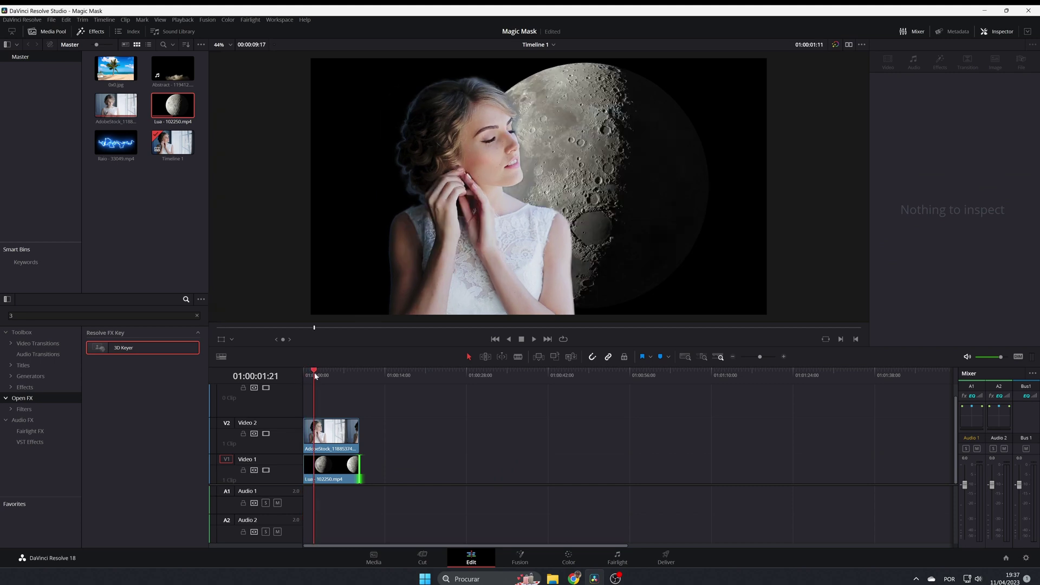
left_click(221, 341)
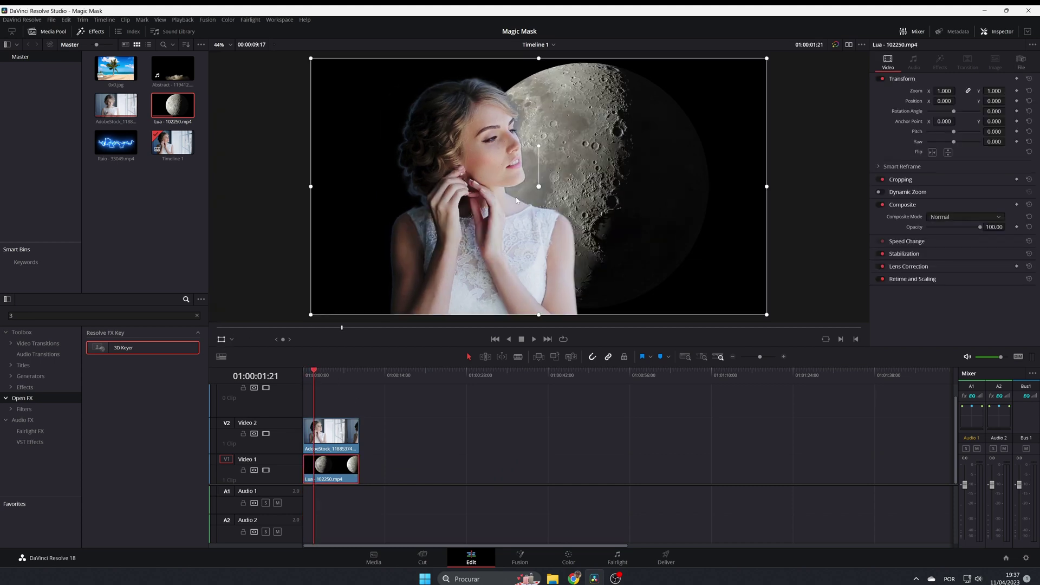
left_click_drag(517, 200, 401, 203)
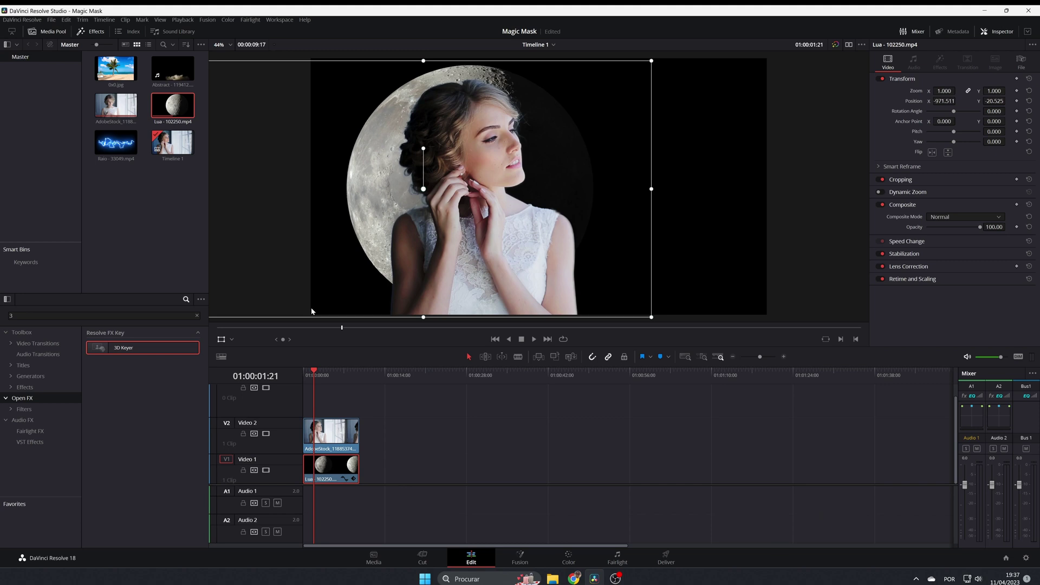
Step: Play the composite, move the moon to Video 2 at 00:42, and drop 0x0.jpg on Video 1
left_click(221, 339)
left_click(304, 373)
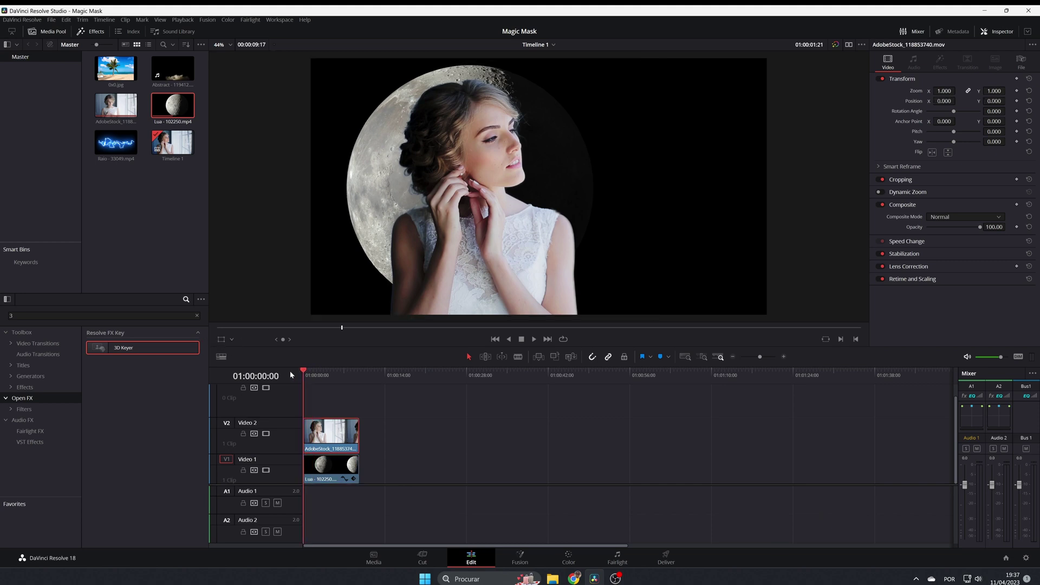
key("space")
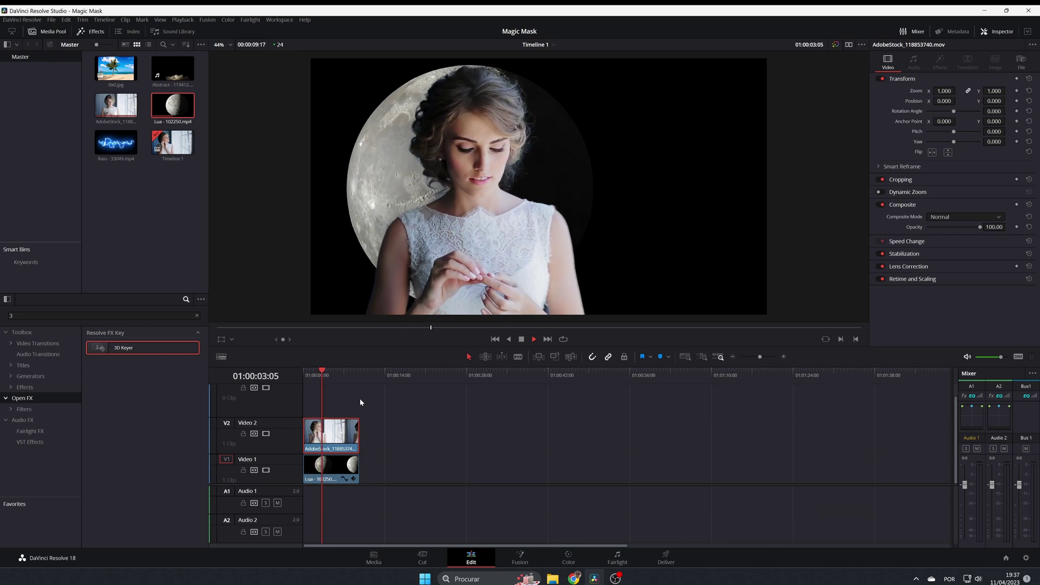
key("space")
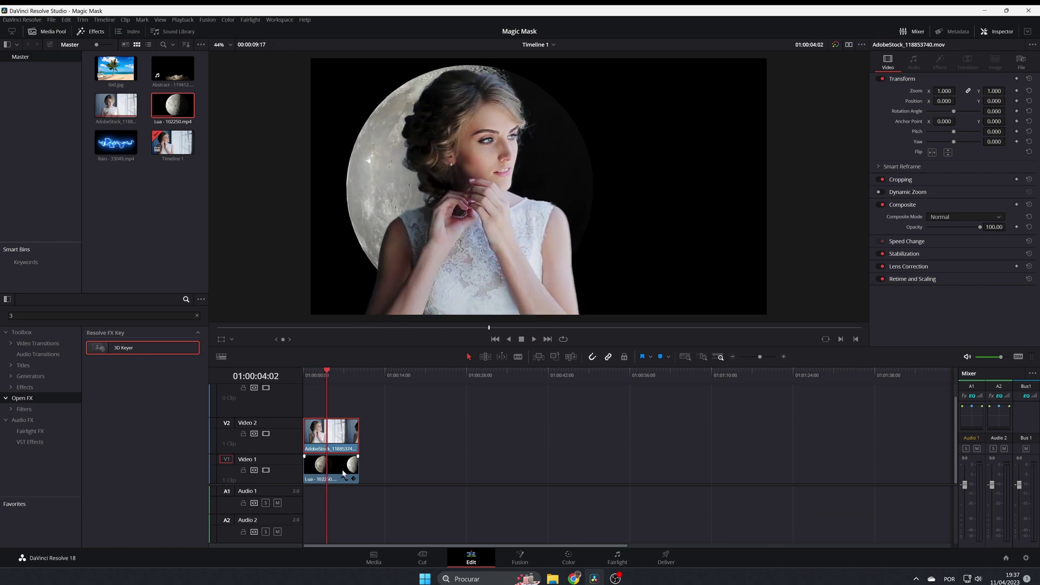
left_click_drag(342, 471, 593, 433)
left_click_drag(116, 68, 359, 471)
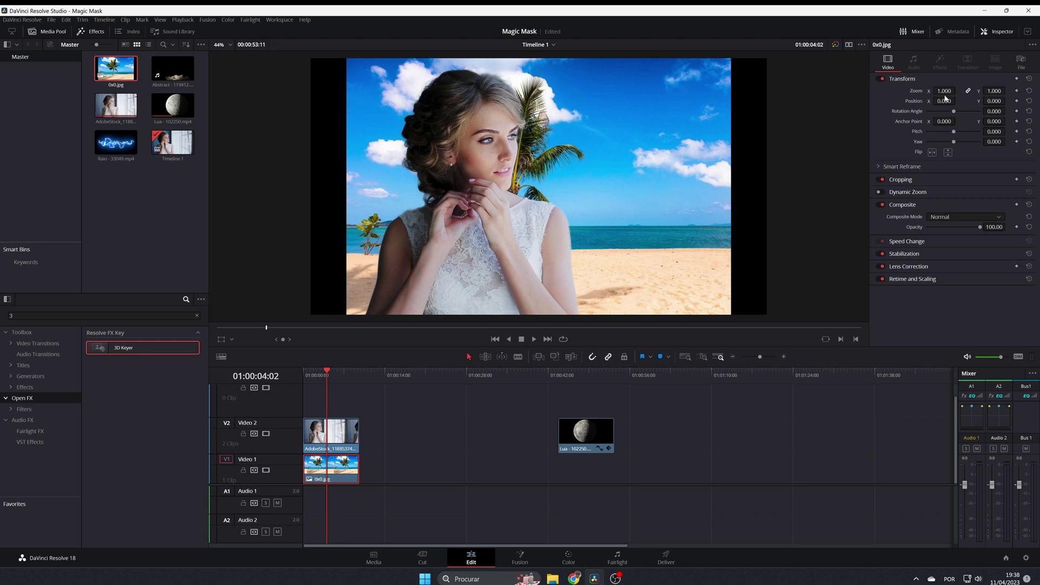
Step: Zoom the beach image to 1.230, replay the composite, and move the beach under the moon clip
left_click_drag(946, 96, 958, 91)
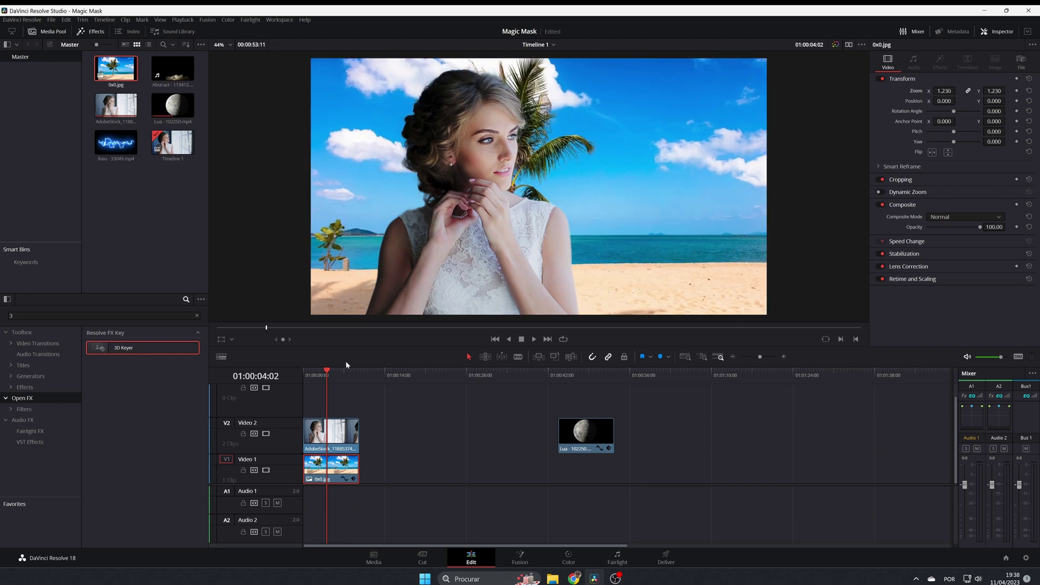
left_click(332, 433)
key("Home")
key("space")
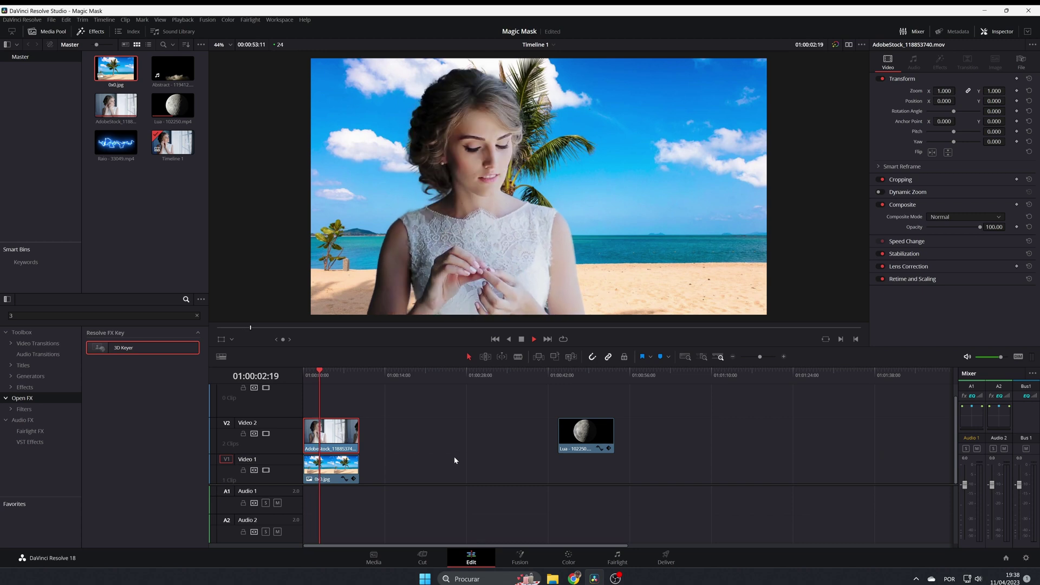
key("space")
left_click_drag(344, 474, 605, 478)
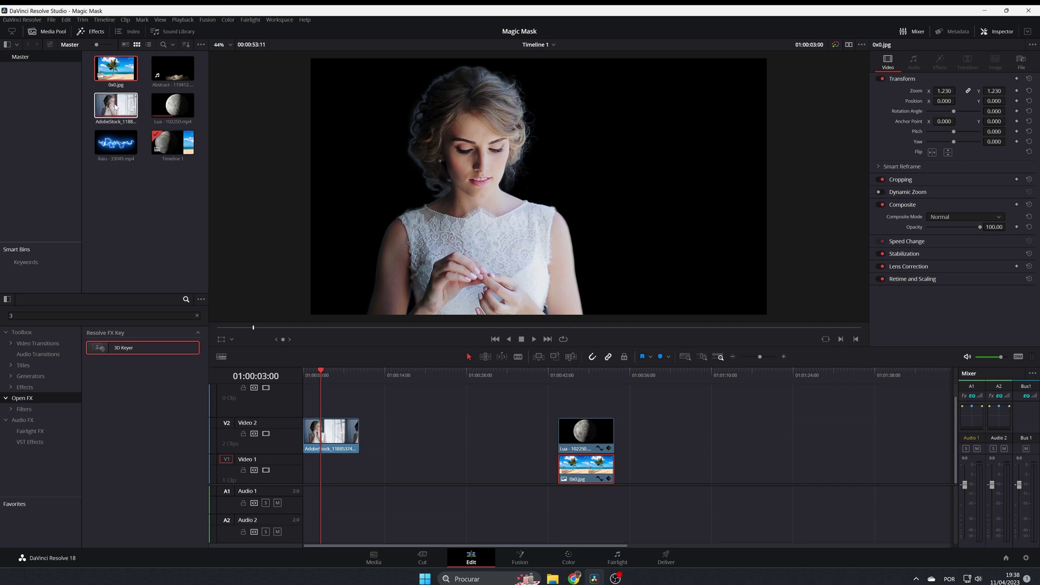
Step: Place the full AdobeStock bride clip on Video 1 beneath the cut-out and toggle Video 2 to compare
left_click_drag(116, 108, 309, 488)
left_click(267, 433)
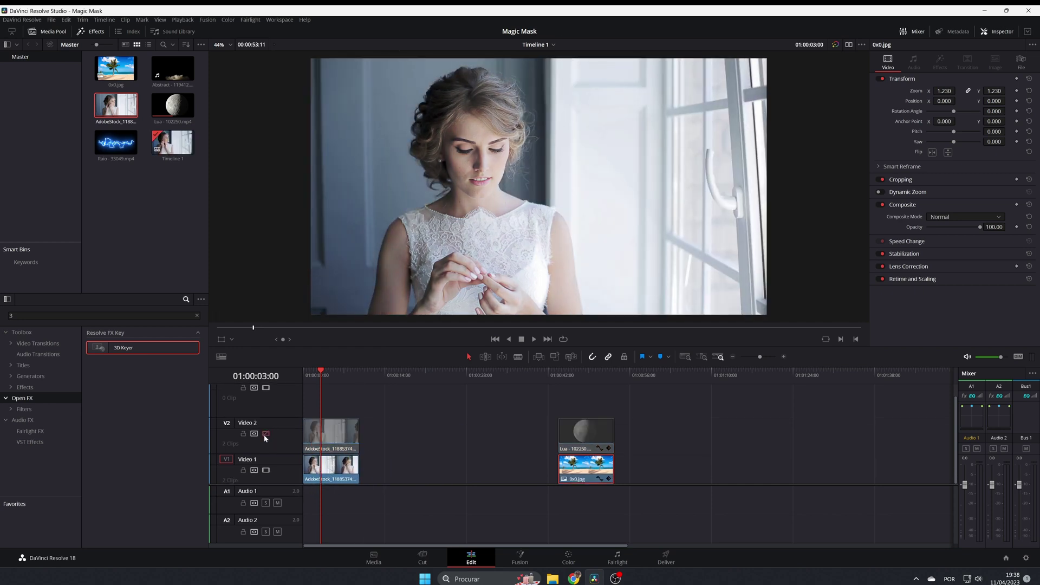
left_click(265, 434)
left_click(265, 434)
left_click(265, 434)
left_click(265, 434)
left_click(265, 434)
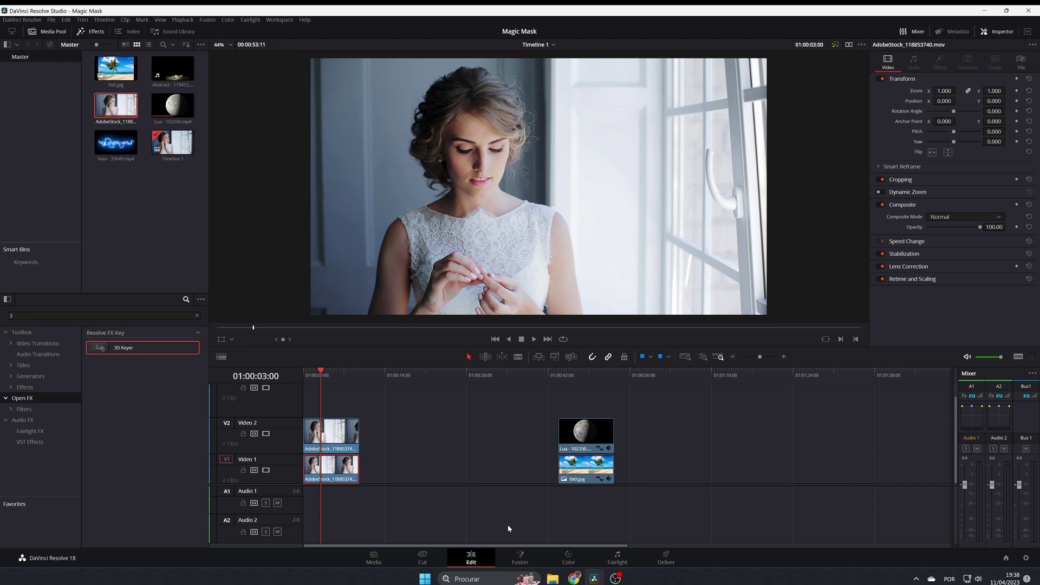
left_click(568, 557)
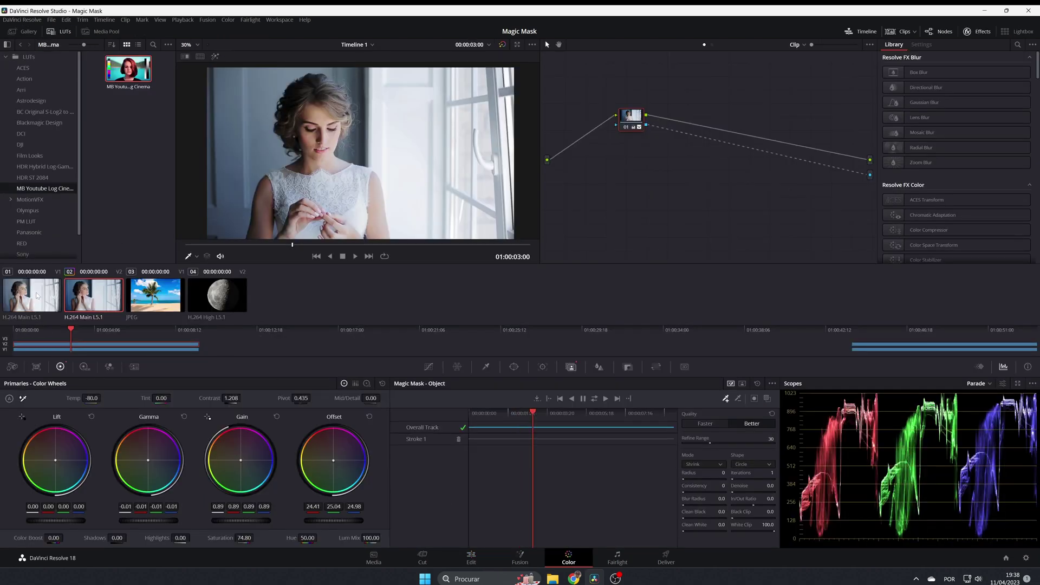
Step: Grade bride copy clip 01 with temperature 850, gain 0.88 and lift 0.01
left_click(37, 295)
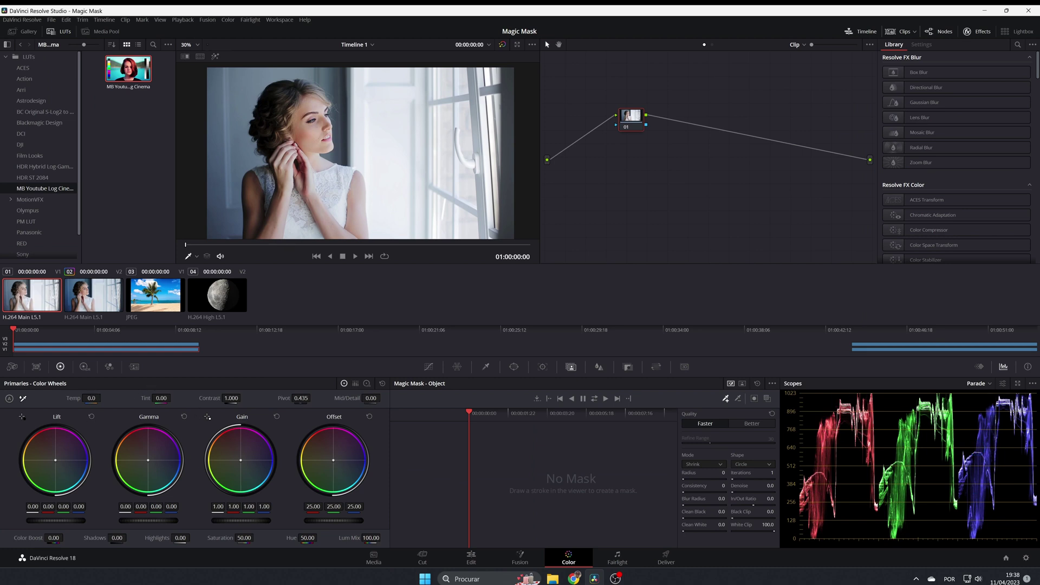
left_click_drag(91, 398, 103, 398)
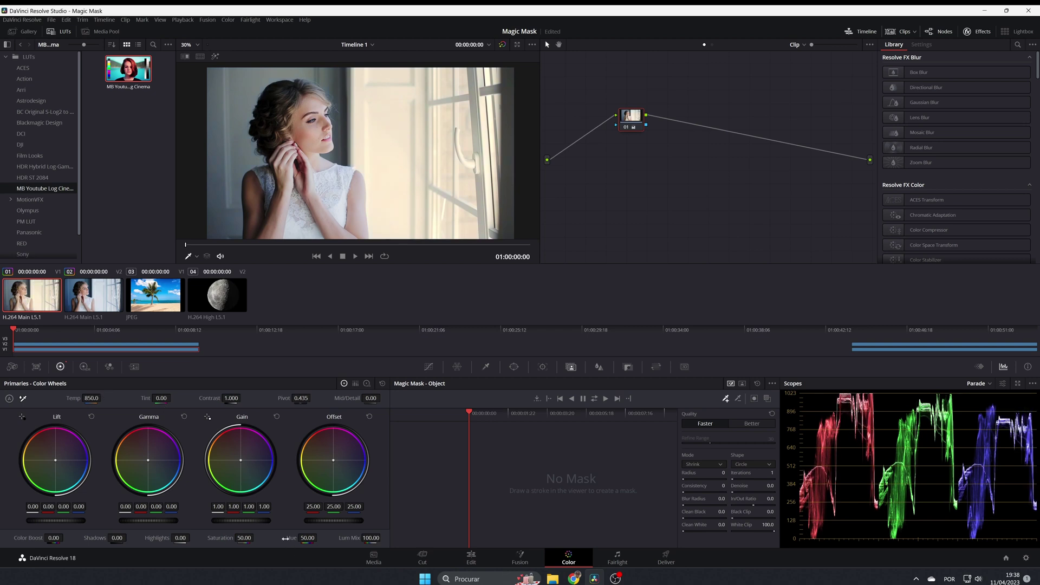
left_click_drag(241, 520, 163, 522)
left_click_drag(61, 523, 79, 524)
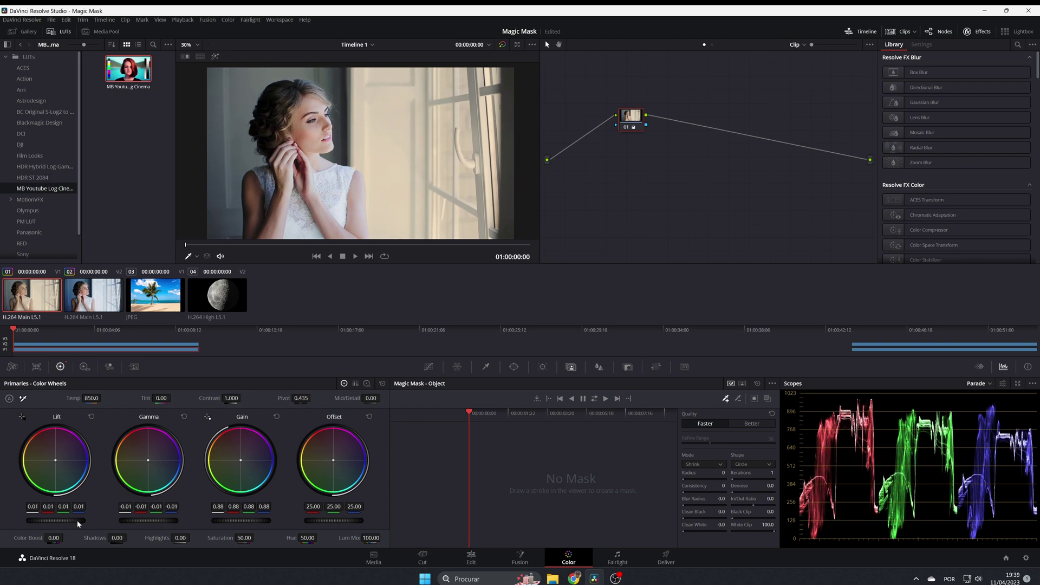
left_click(471, 558)
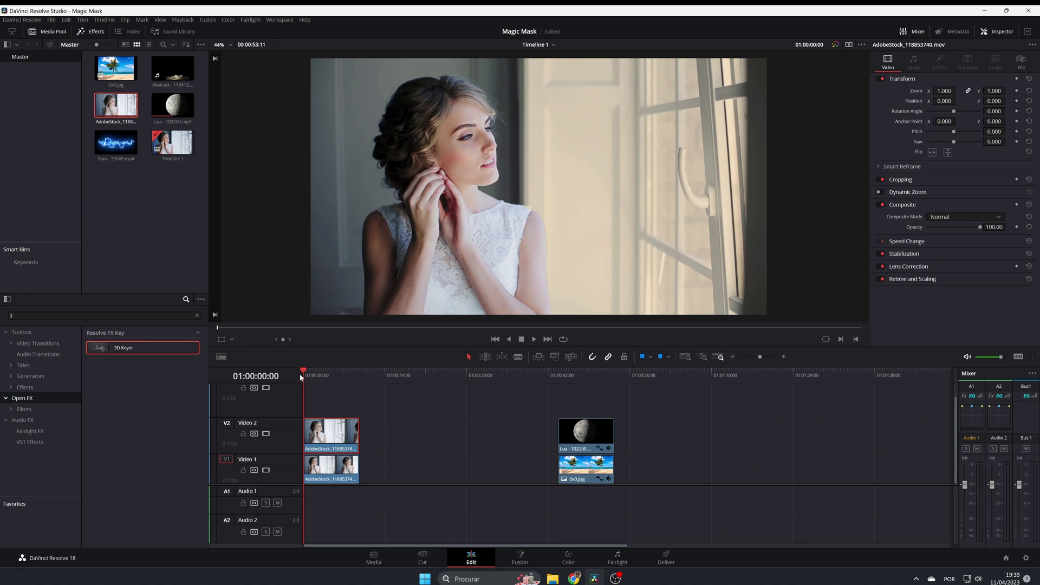
left_click_drag(305, 373, 328, 387)
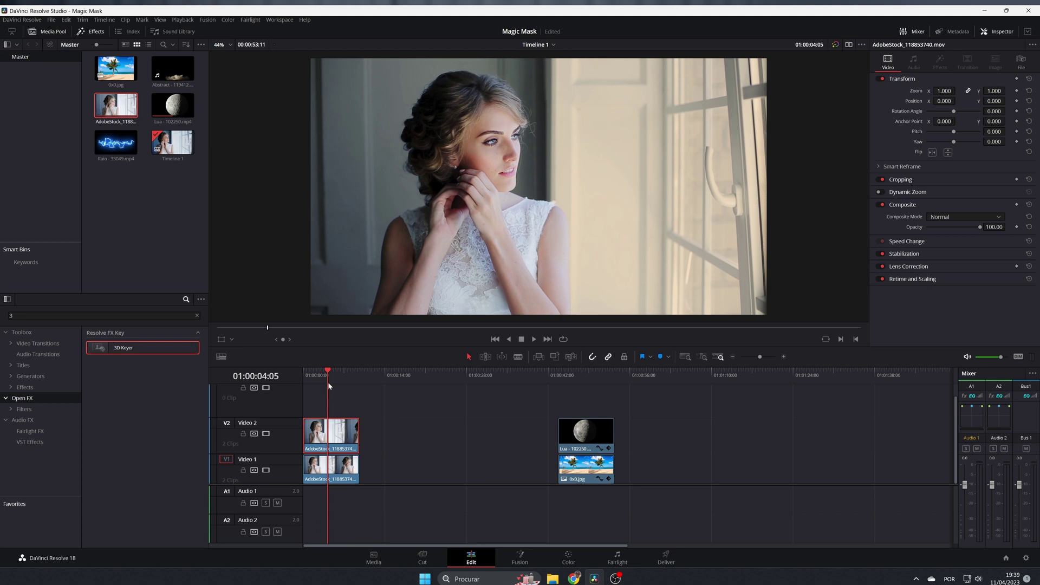